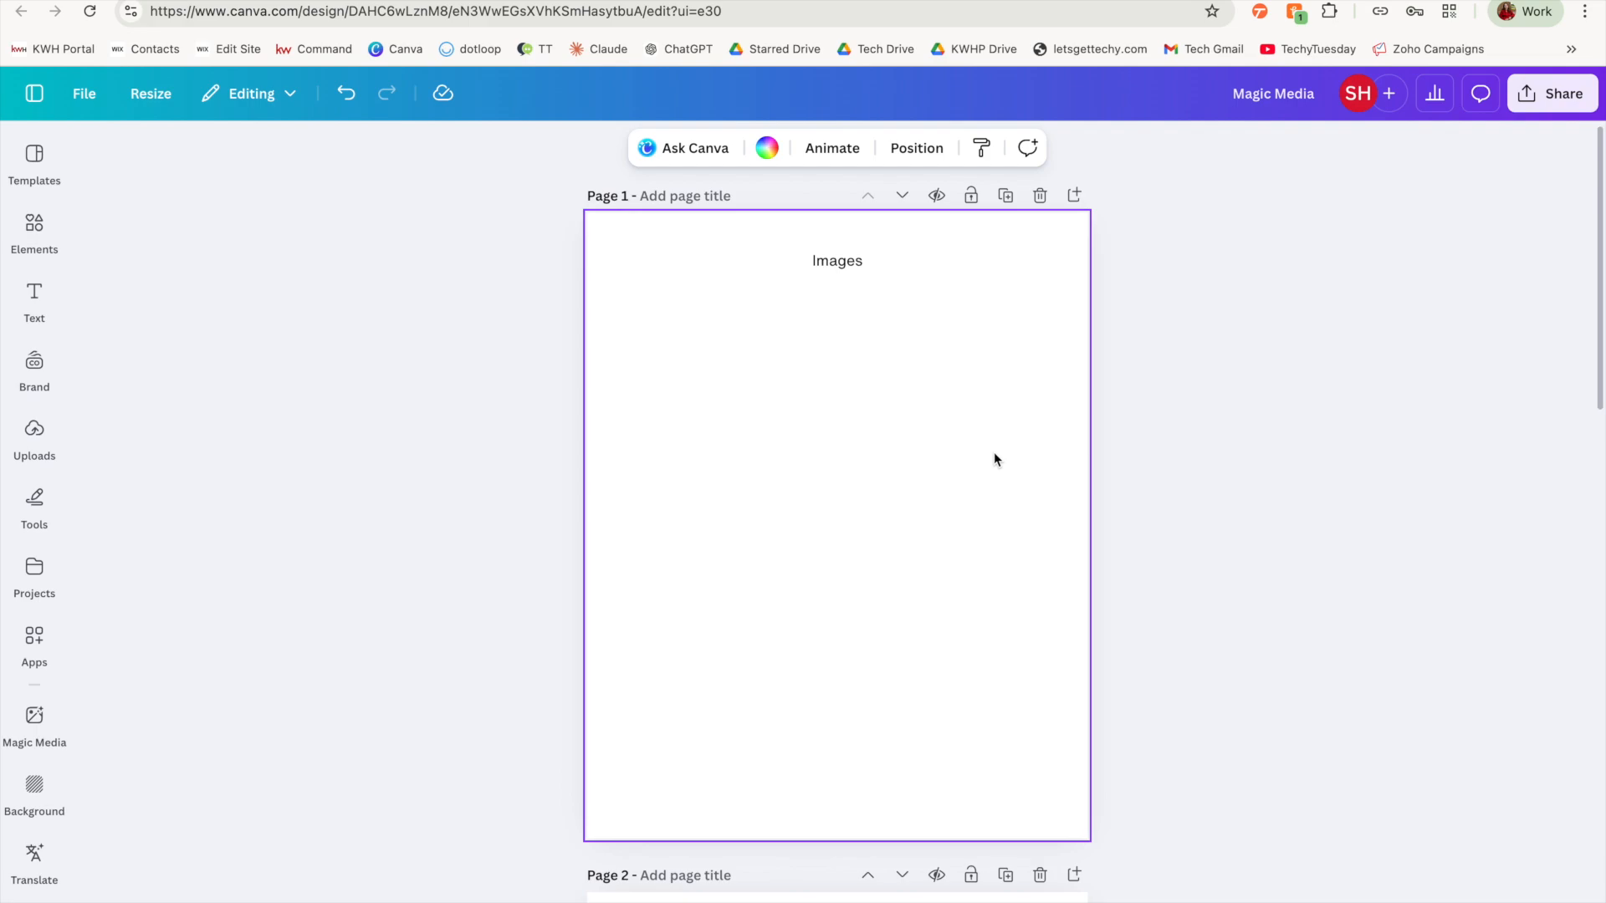
Step: Open the Magic Media image generator
{"action": "left_click", "coordinate": [35, 154]}
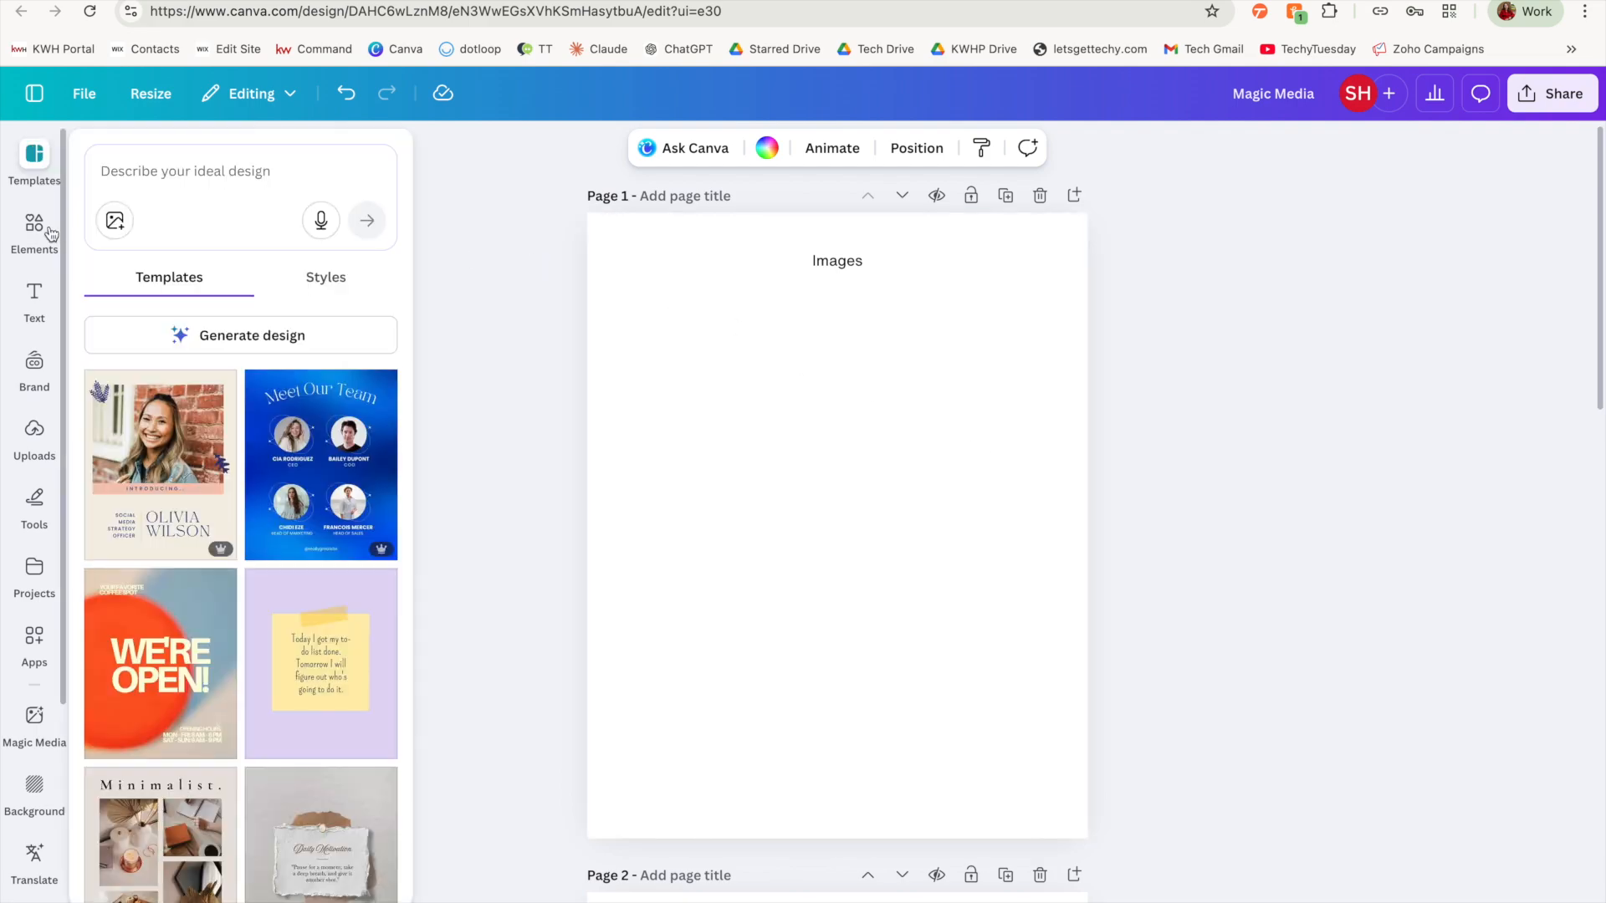
{"action": "left_click", "coordinate": [49, 231]}
{"action": "left_click", "coordinate": [34, 573]}
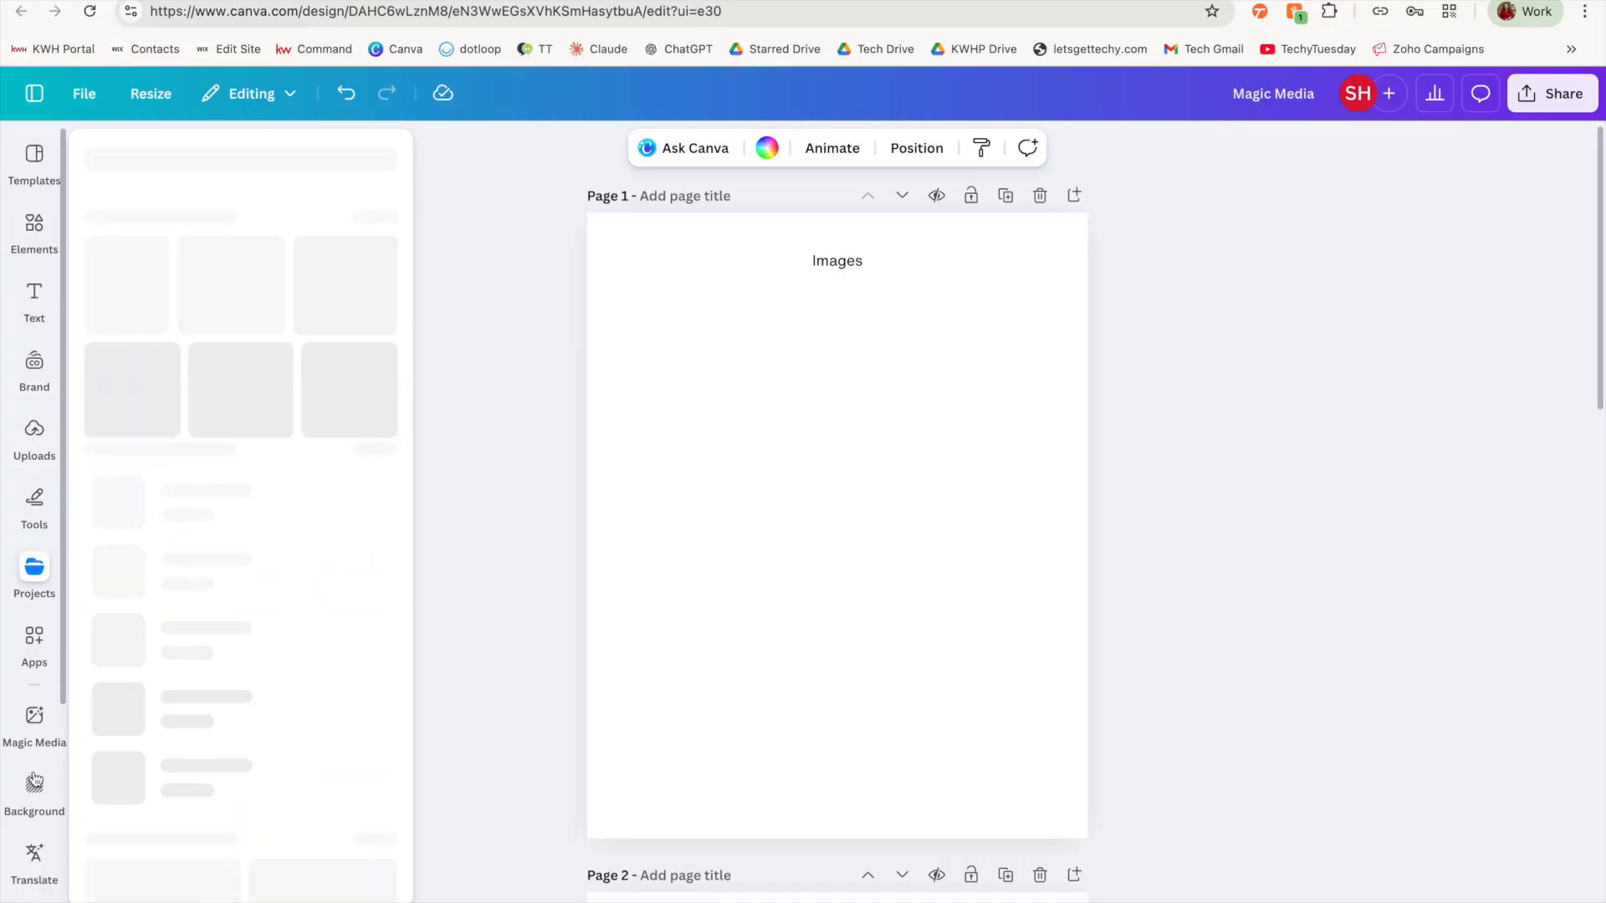
{"action": "left_click", "coordinate": [11, 718]}
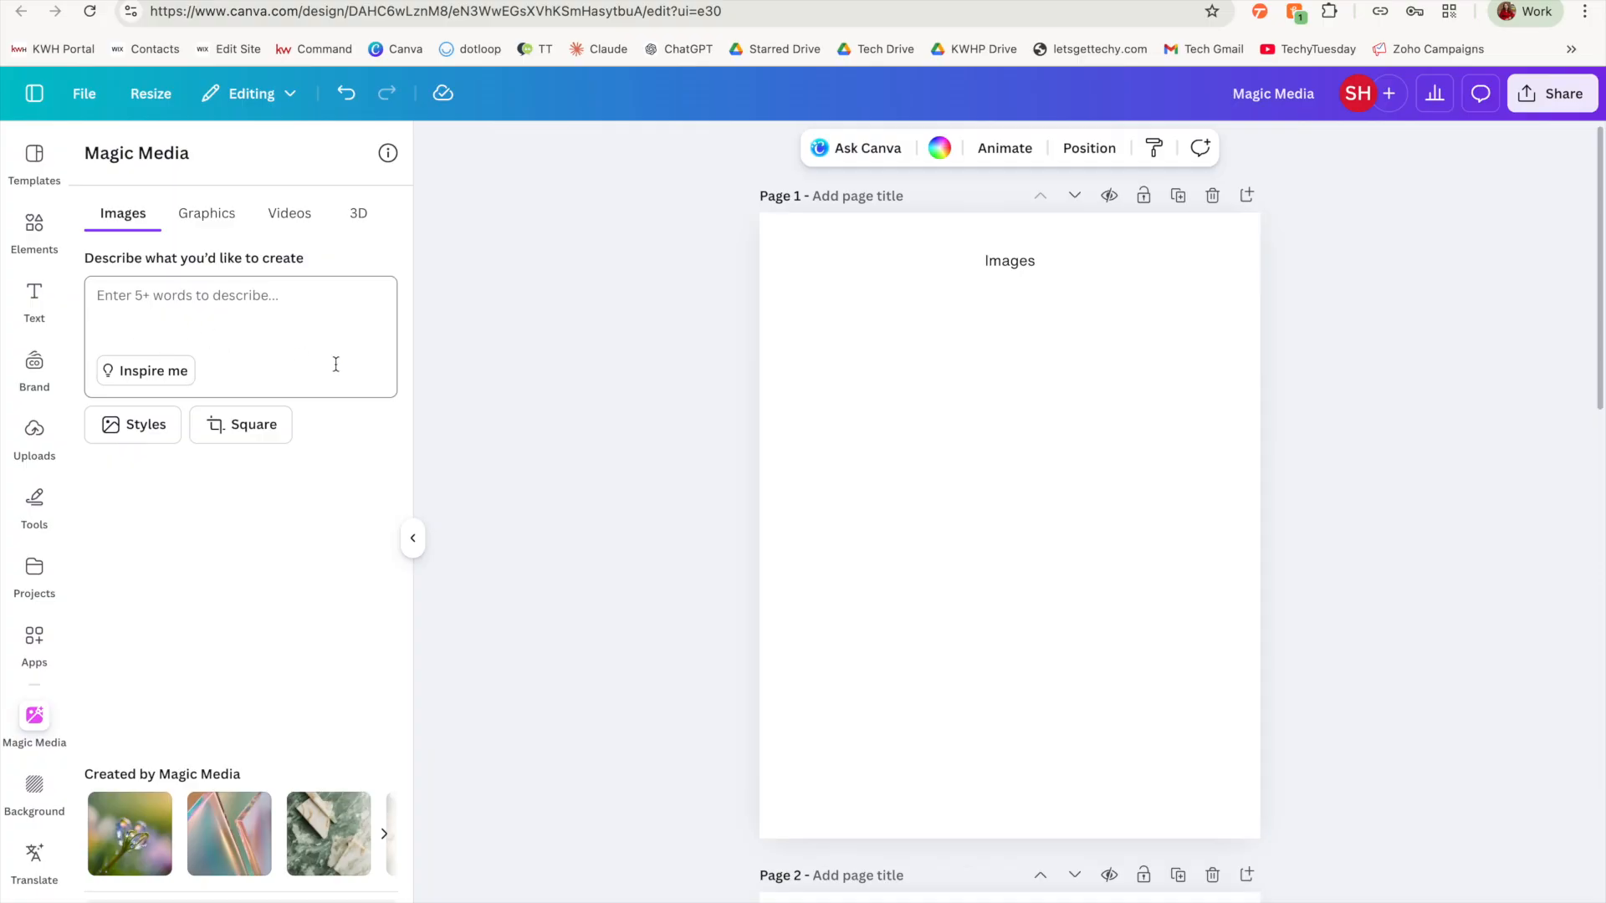
Step: Look through the available image styles, the layout option and the sample Magic Media creations
{"action": "left_click", "coordinate": [129, 424]}
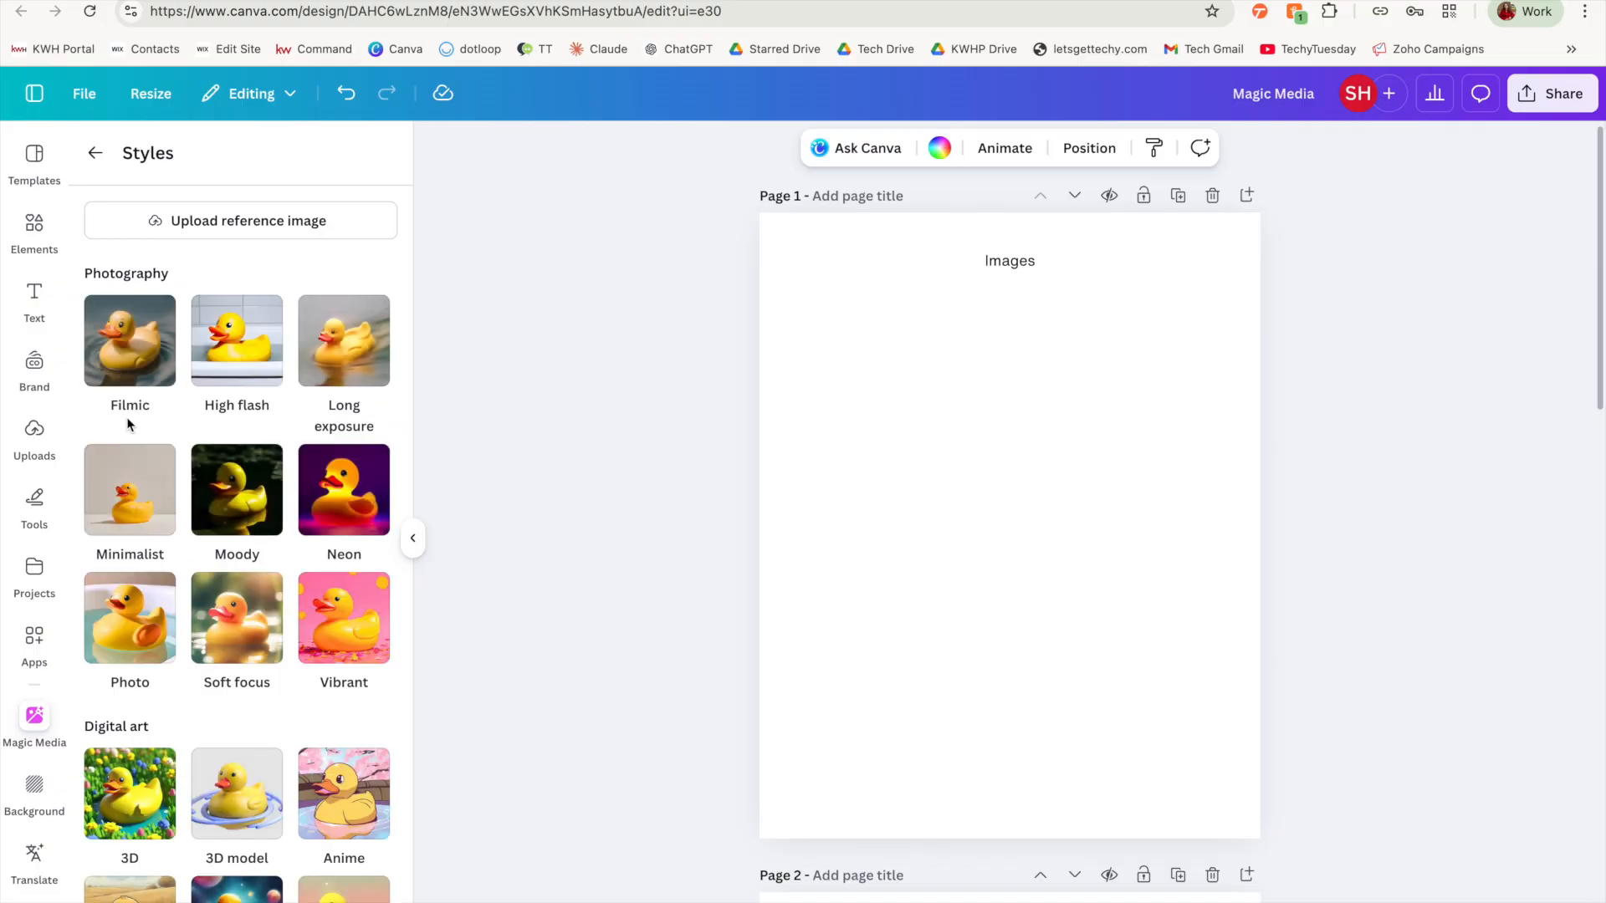
{"action": "scroll", "coordinate": [129, 424], "scroll_direction": "down", "scroll_amount": 5}
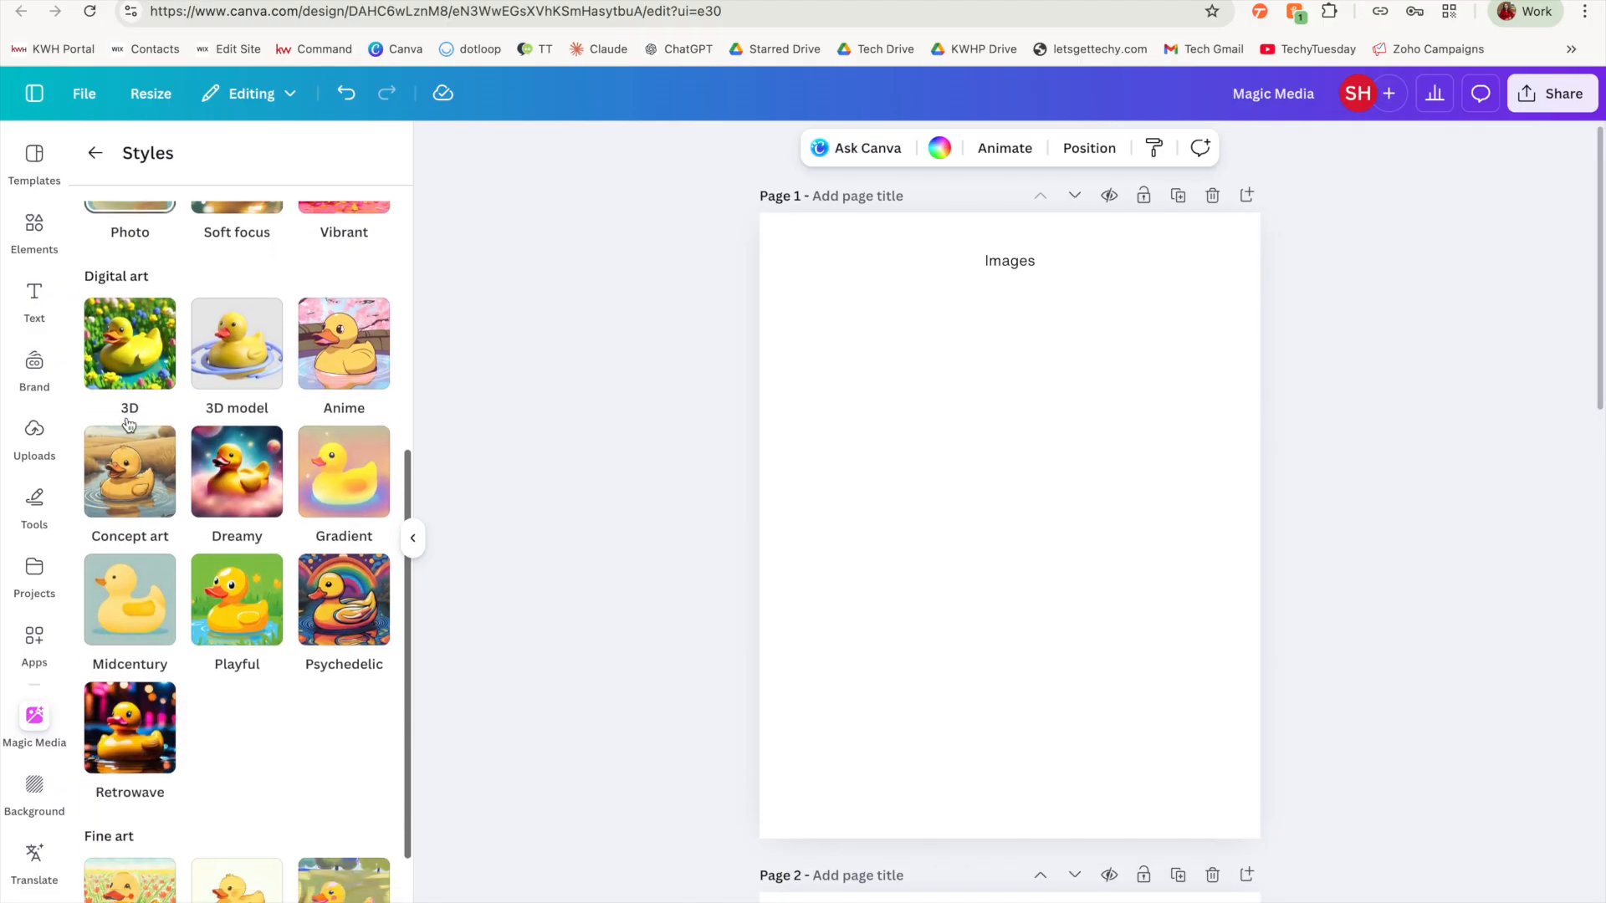
{"action": "scroll", "coordinate": [127, 424], "scroll_direction": "up", "scroll_amount": 3}
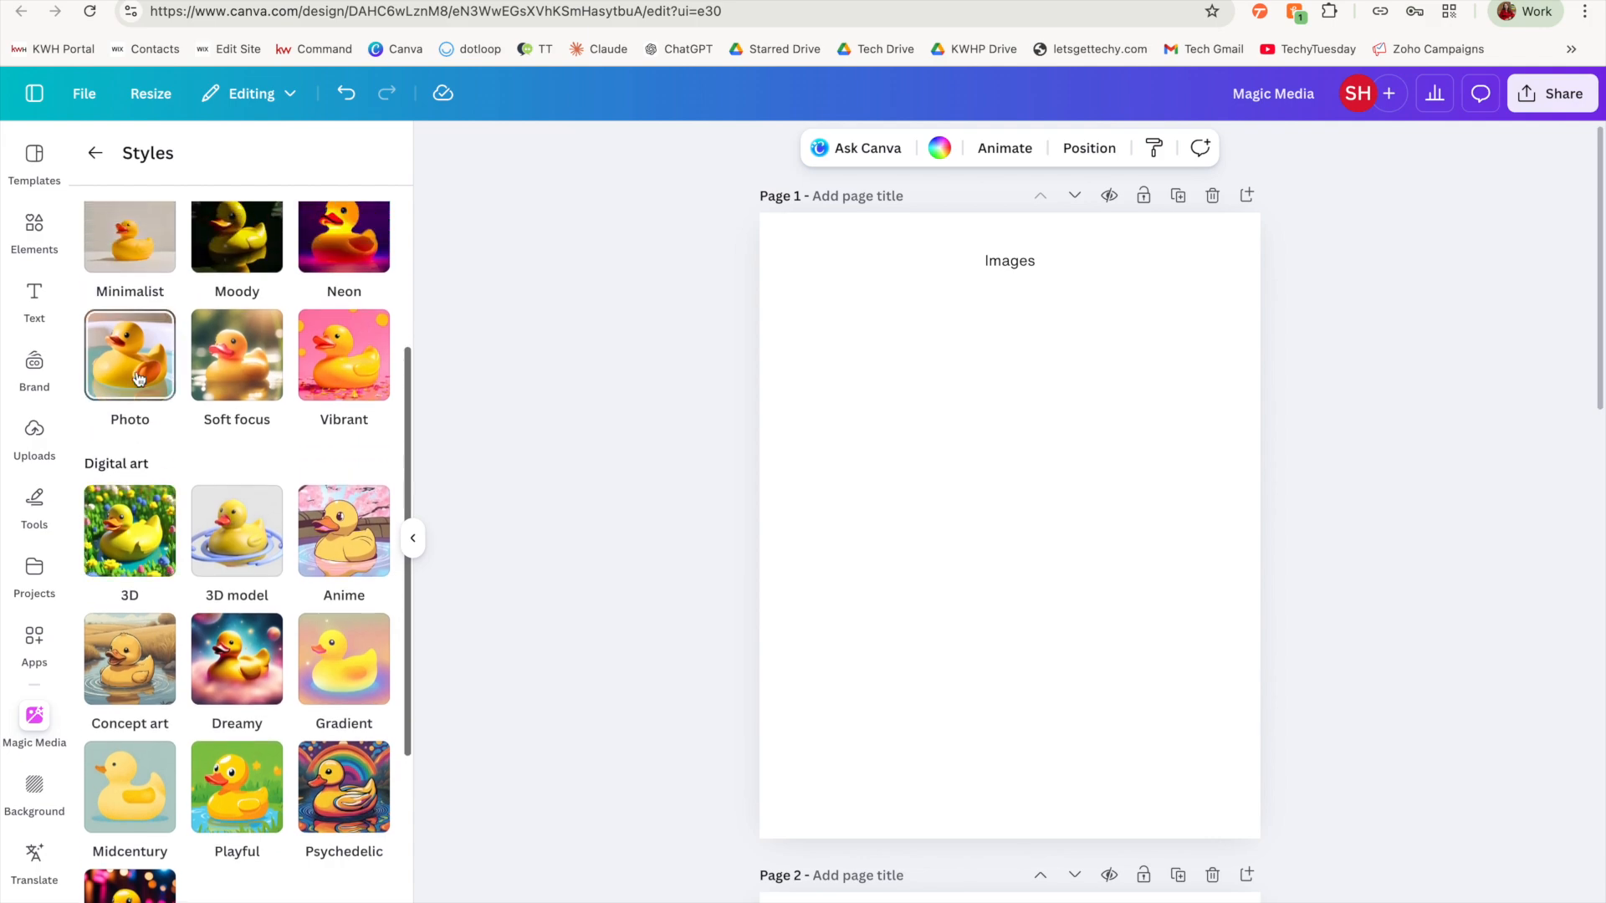
{"action": "scroll", "coordinate": [213, 383], "scroll_direction": "up", "scroll_amount": 3}
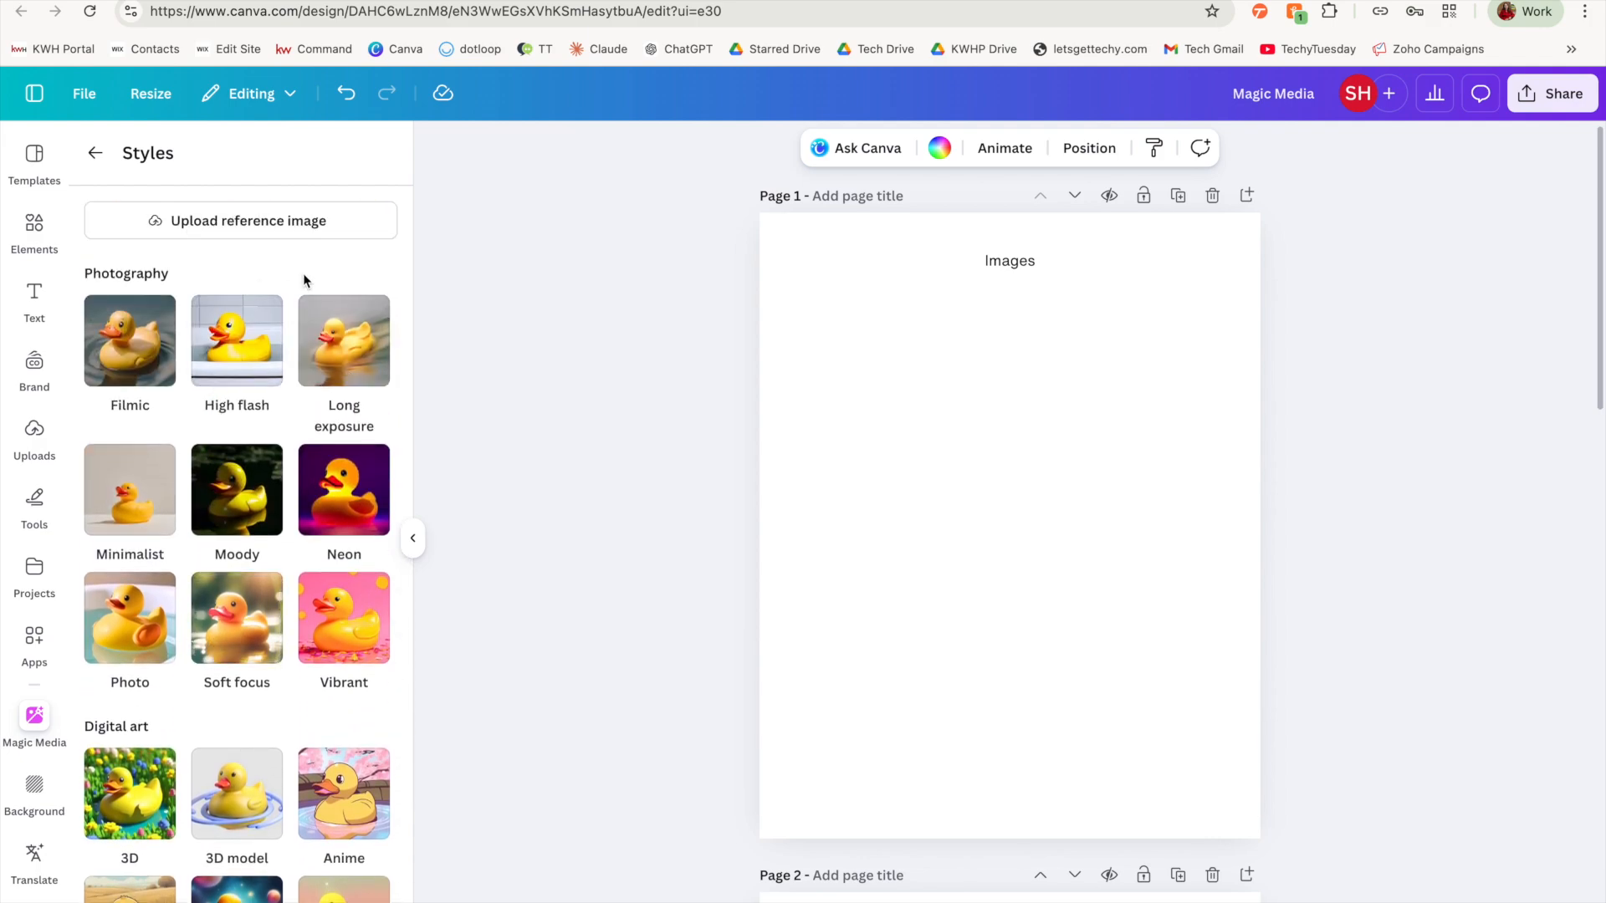
{"action": "left_click", "coordinate": [96, 153]}
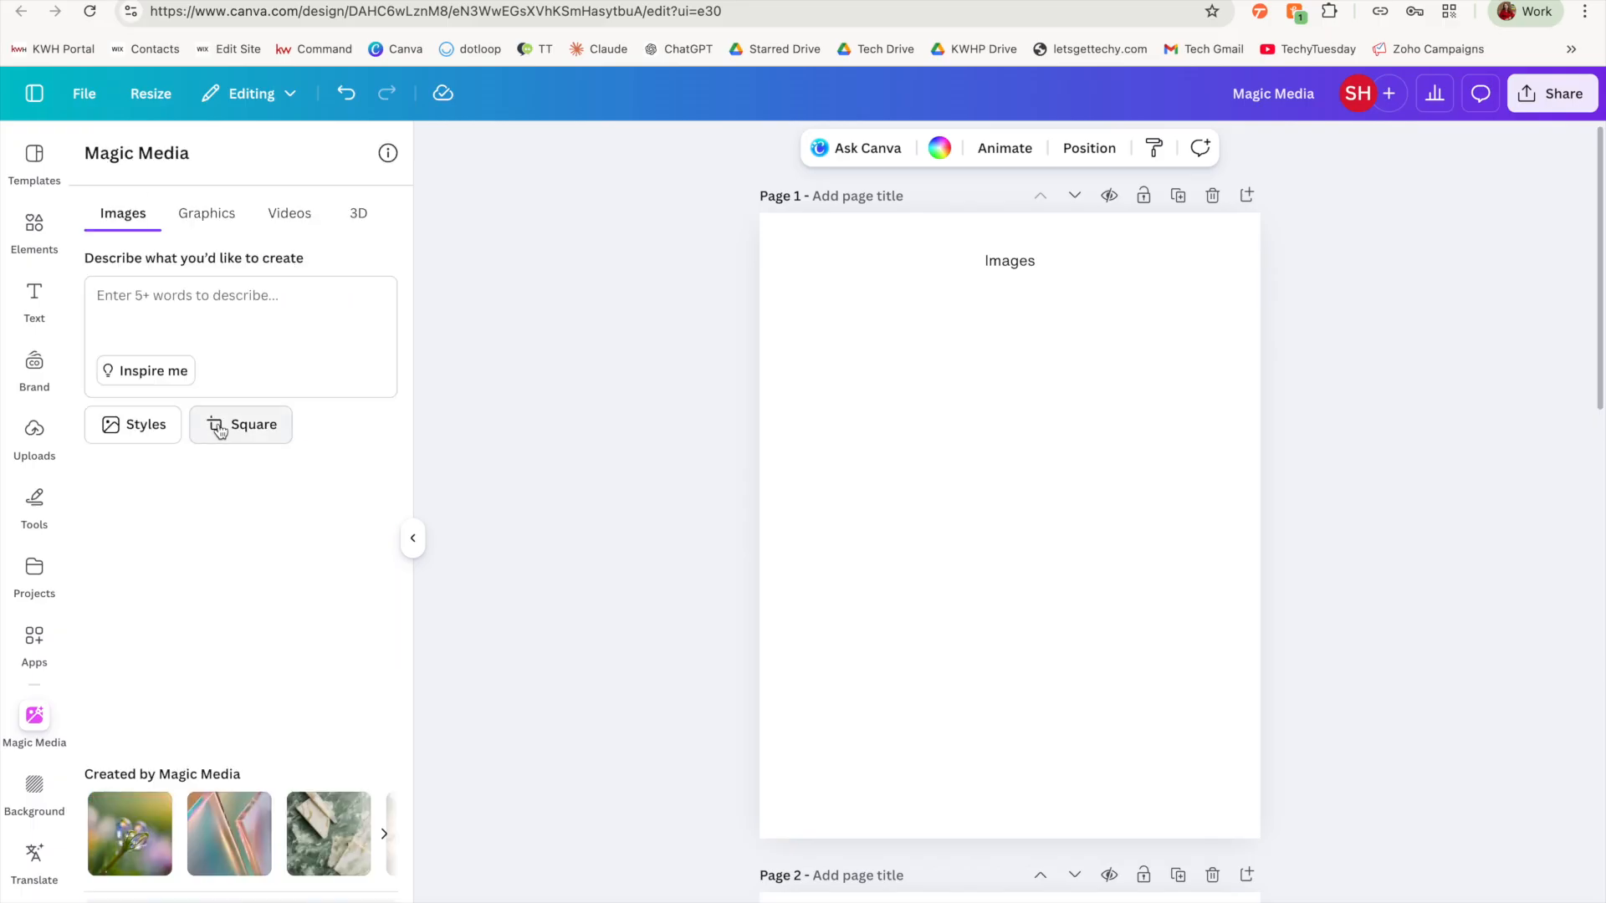
{"action": "left_click", "coordinate": [230, 425]}
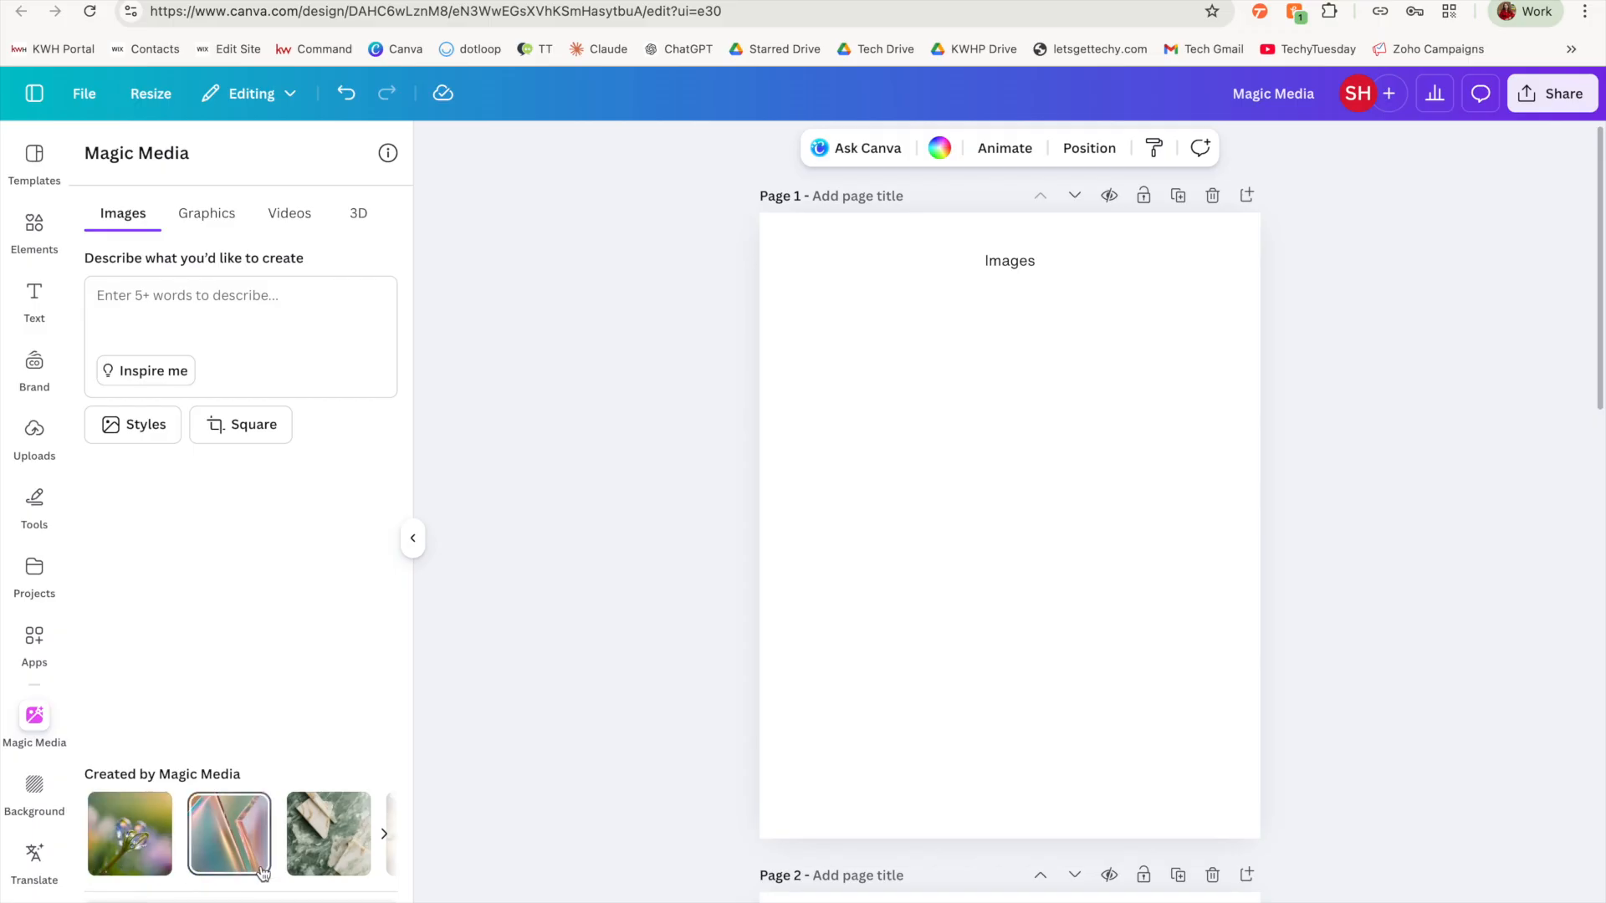
{"action": "scroll", "coordinate": [262, 873], "scroll_direction": "right", "scroll_amount": 3}
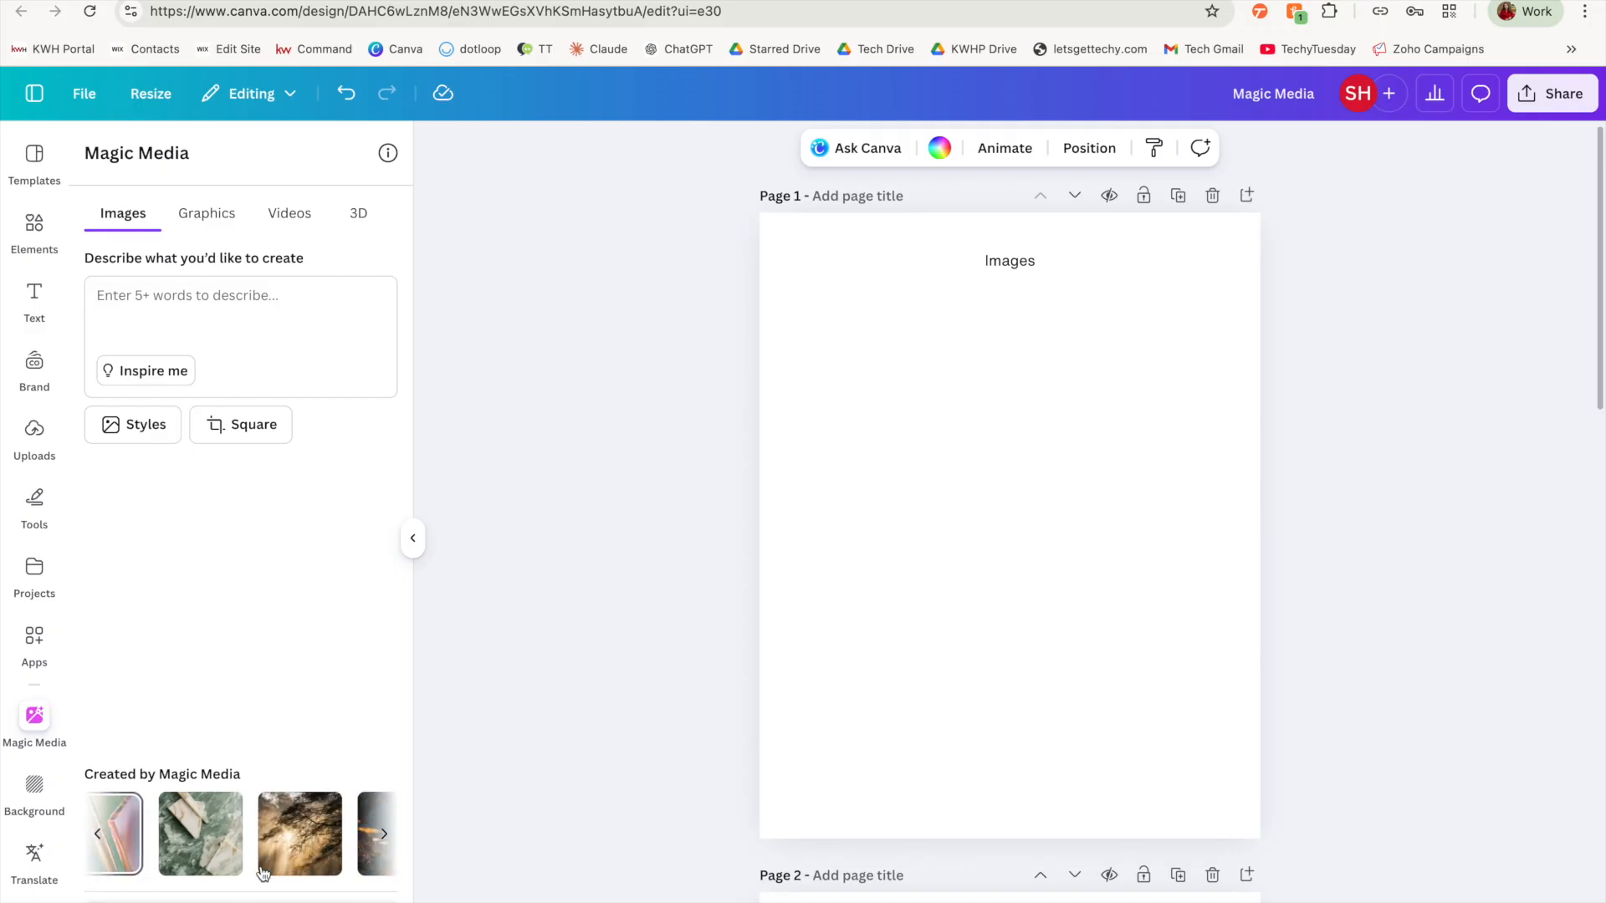
Step: Describe a cartoon couple, backs to camera, embracing on the grass before their new house with a for sale sign to their left; apply Midcentury style
{"action": "left_click", "coordinate": [255, 854]}
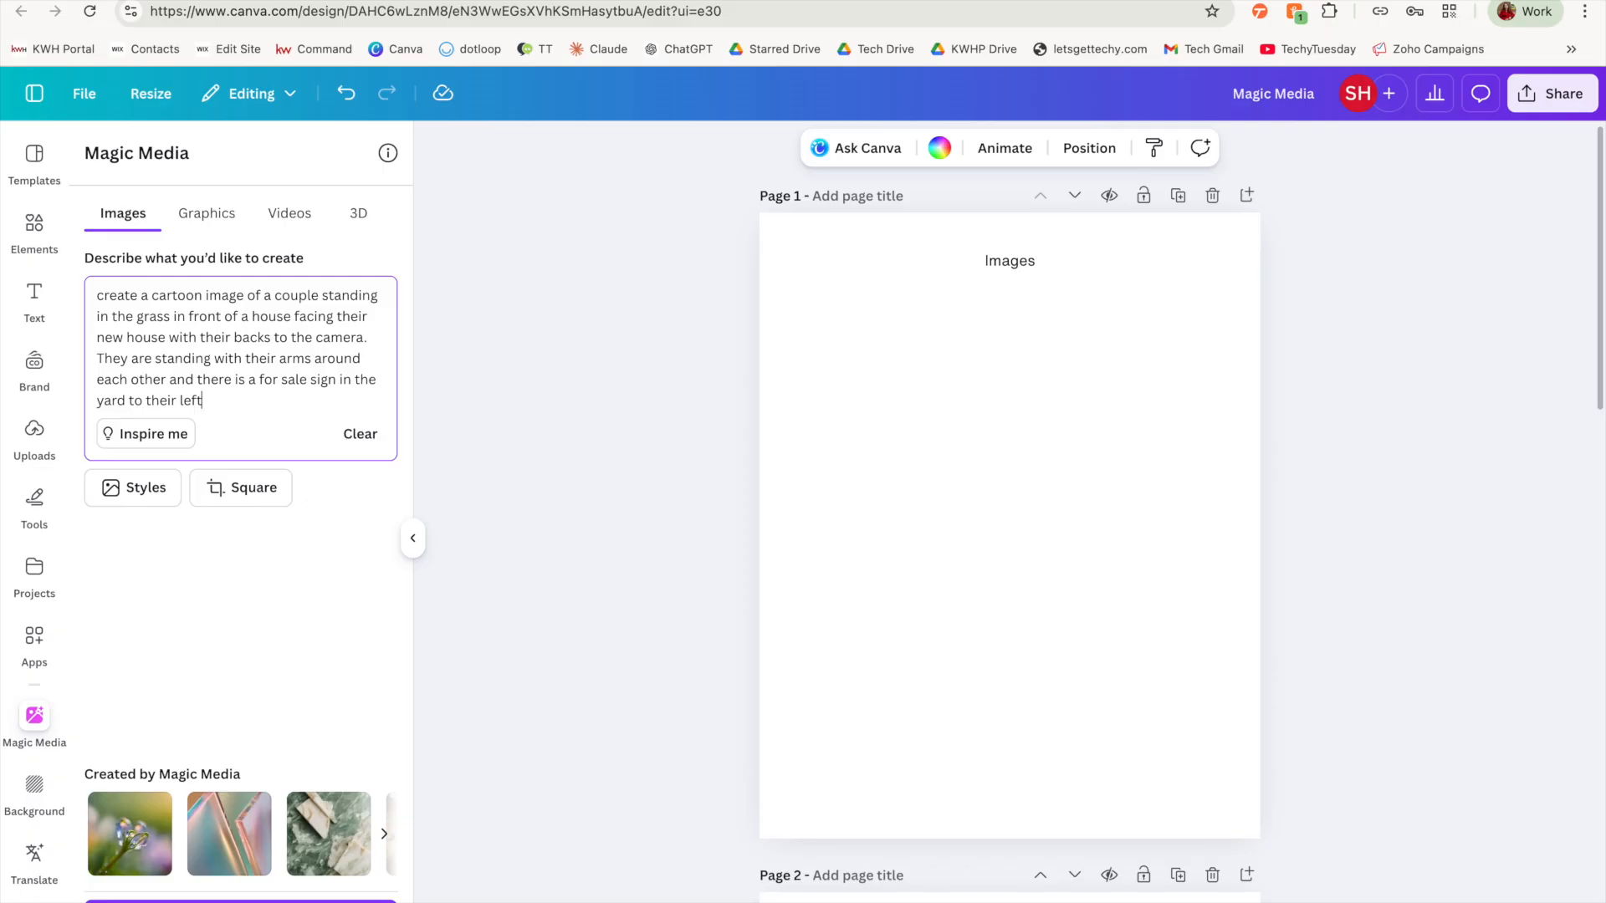
{"action": "left_click", "coordinate": [142, 491]}
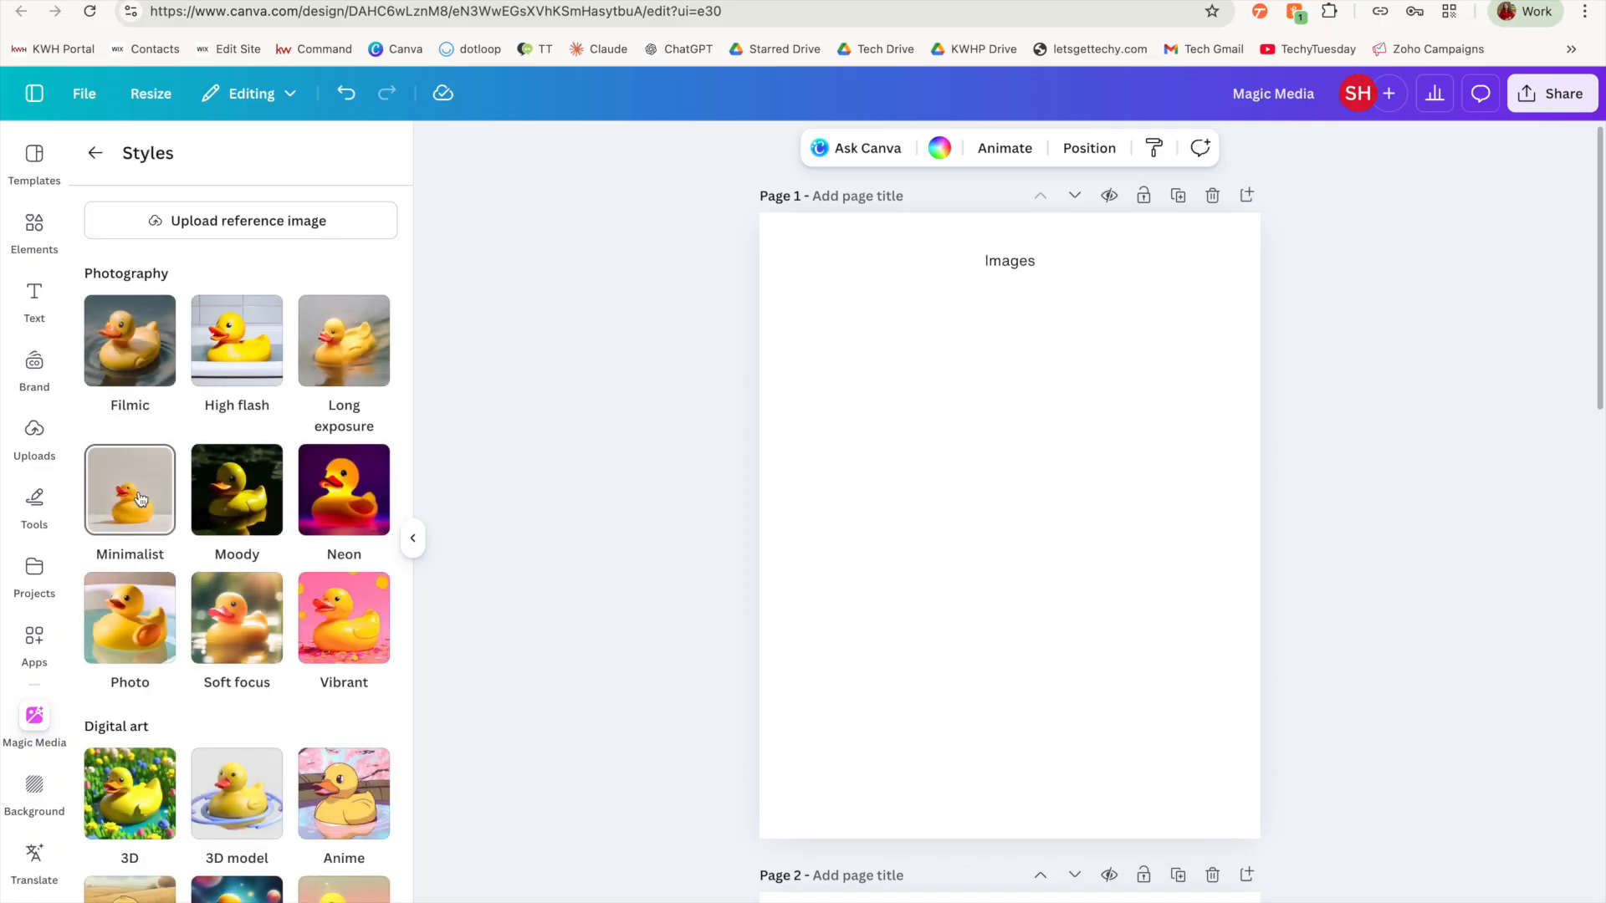
{"action": "scroll", "coordinate": [128, 685], "scroll_direction": "down", "scroll_amount": 5}
{"action": "left_click", "coordinate": [128, 686]}
Step: Set the image layout to Landscape and generate the cartoon images
{"action": "left_click", "coordinate": [309, 483]}
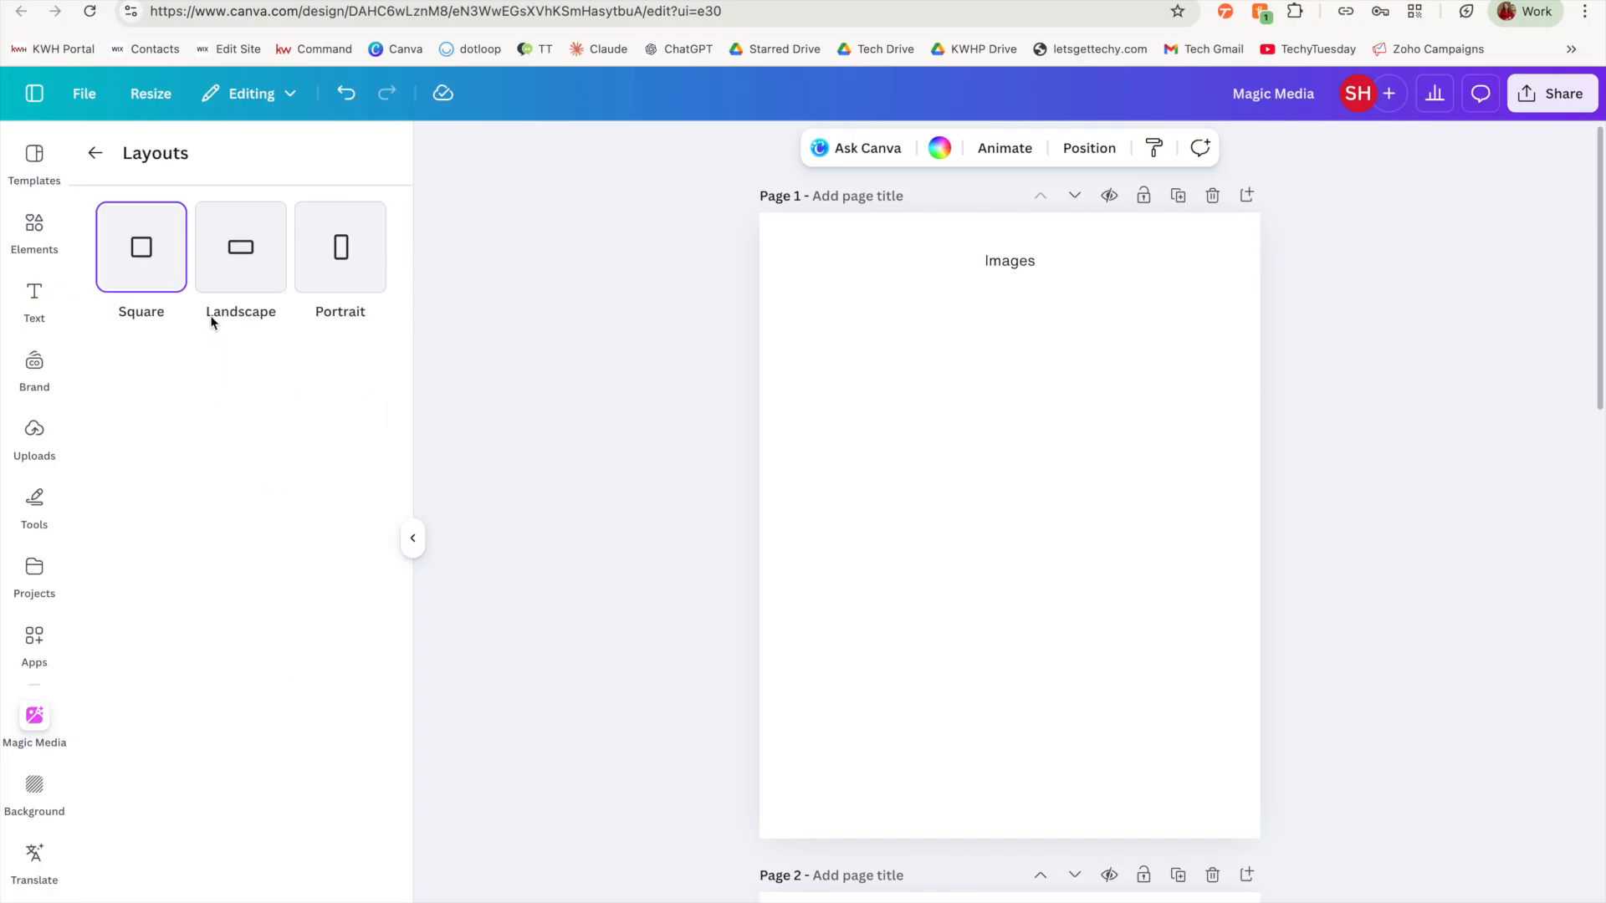
{"action": "left_click", "coordinate": [239, 269]}
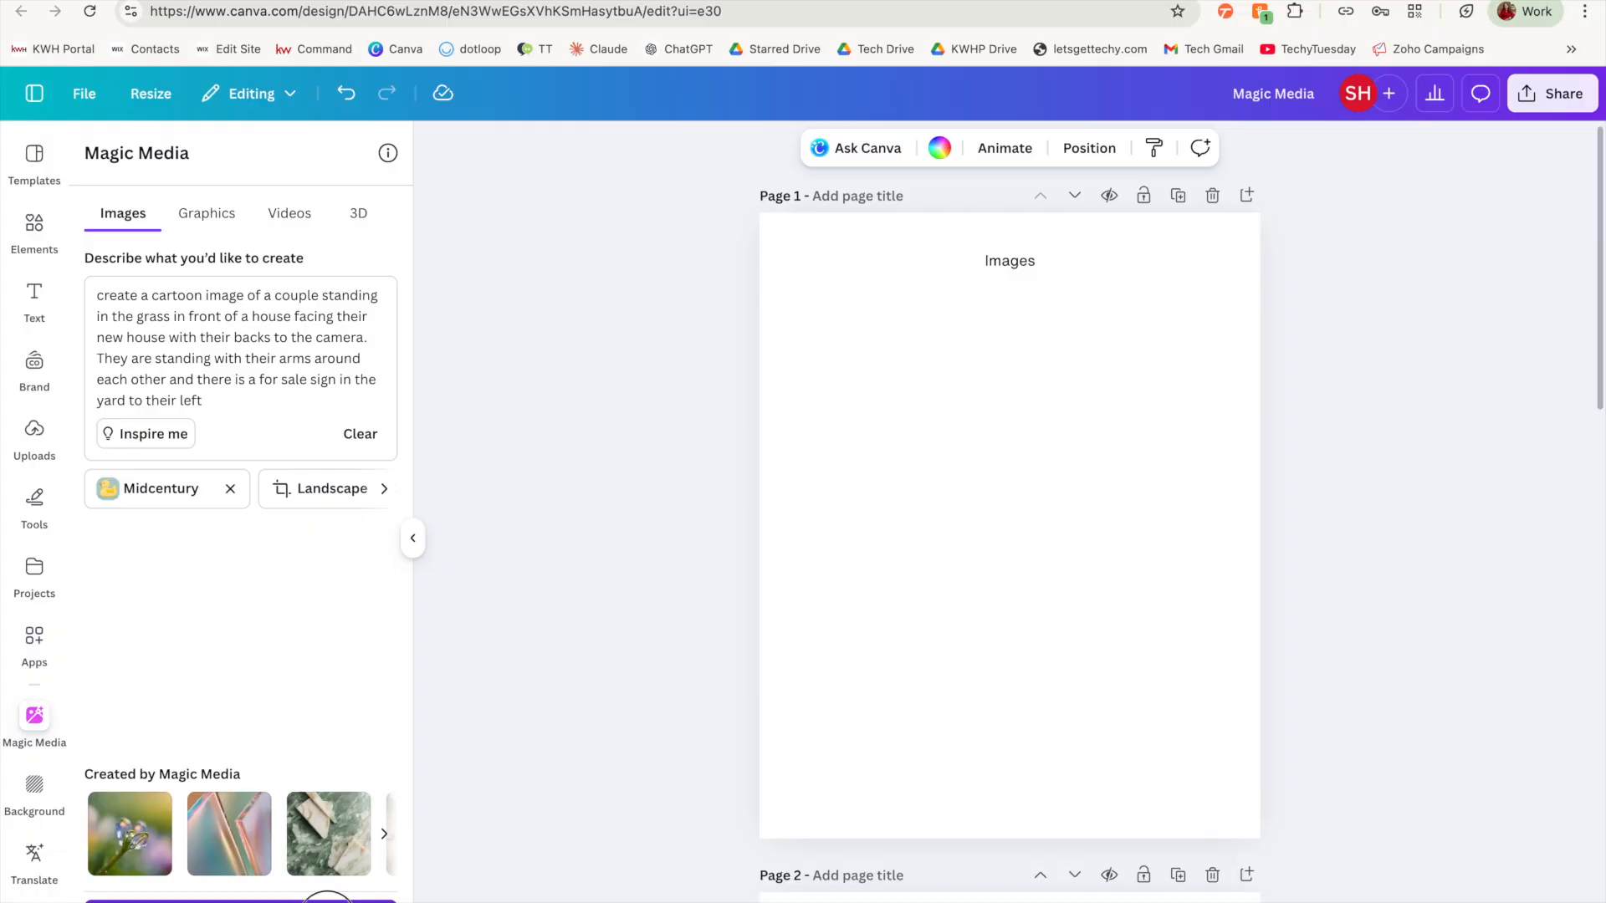
{"action": "left_click", "coordinate": [326, 901]}
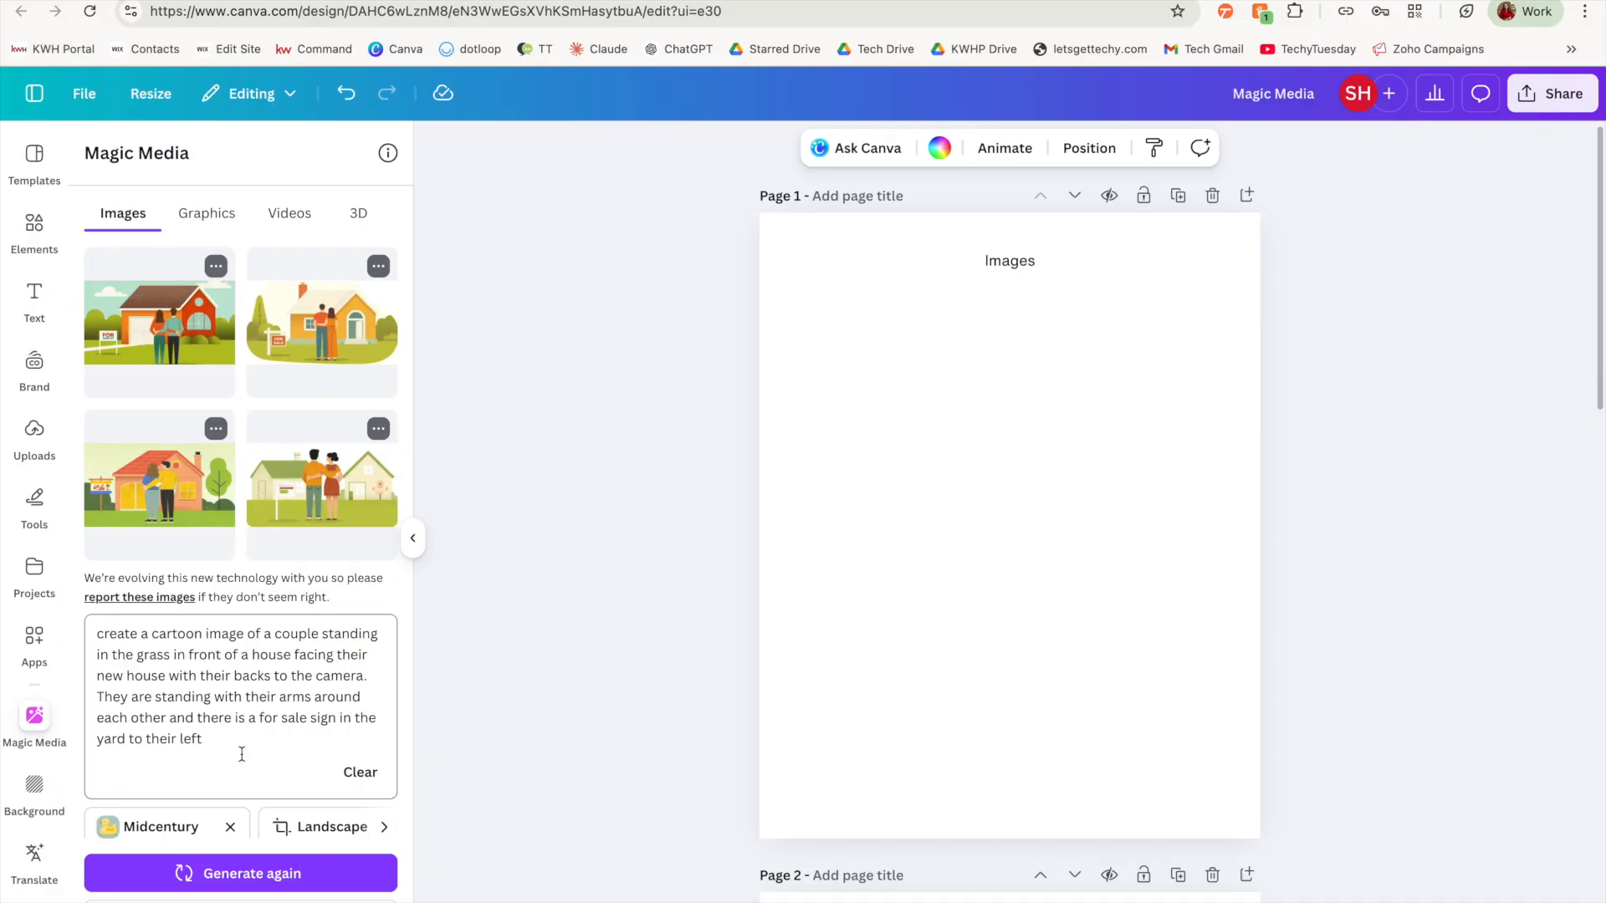
Step: Replace "for sale" with "just sold" in the image prompt and generate the images again
{"action": "left_click", "coordinate": [215, 268]}
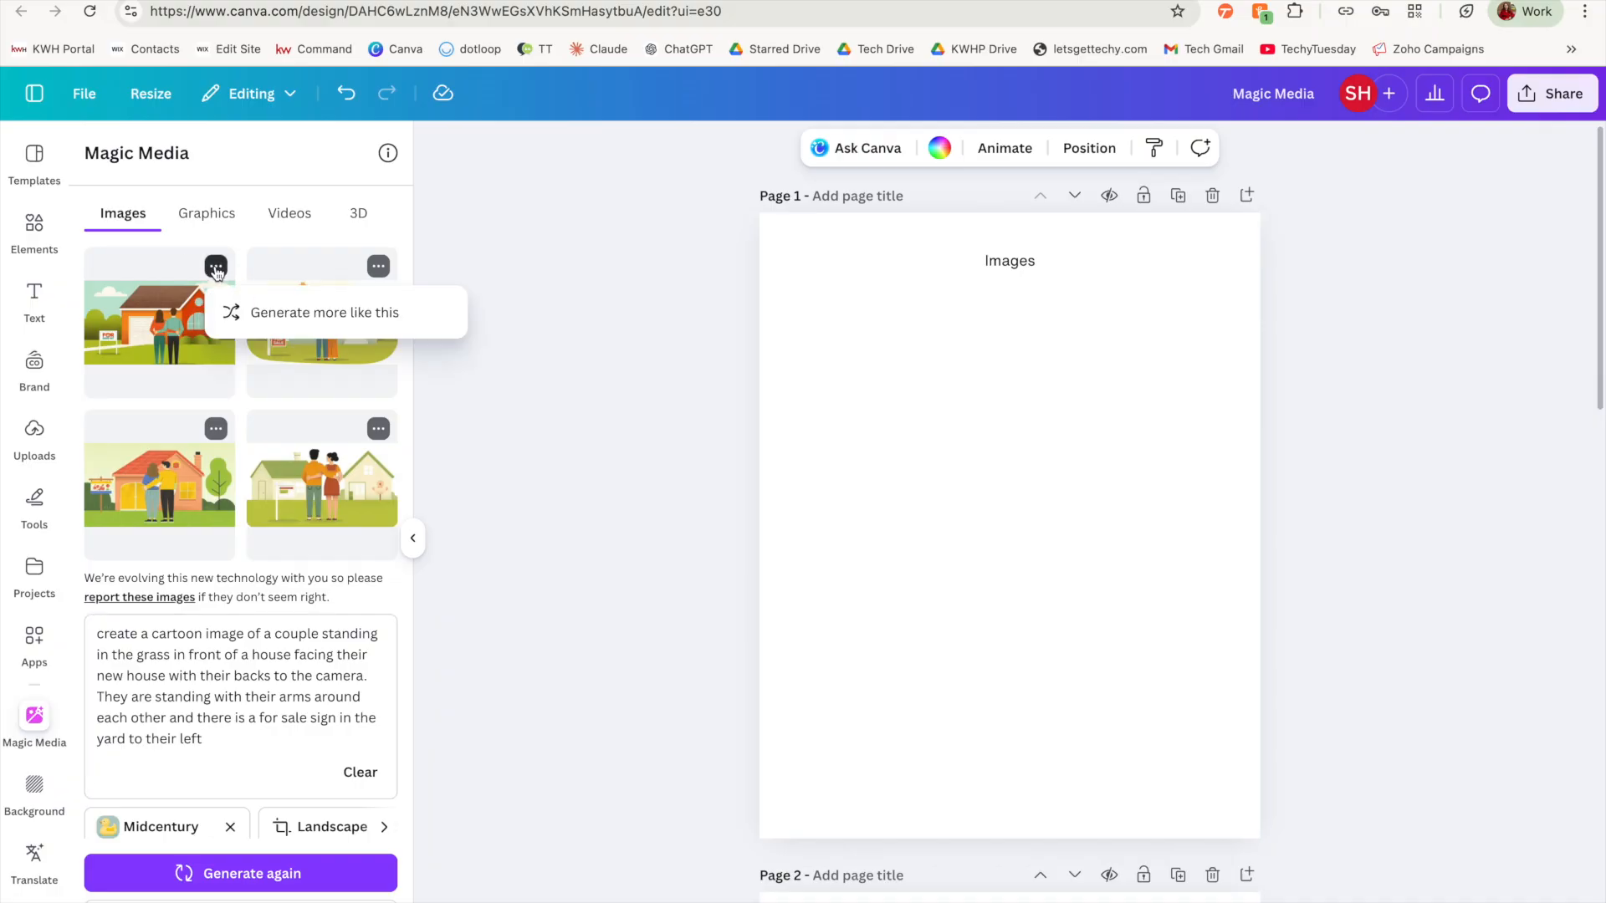
{"action": "left_click", "coordinate": [378, 266]}
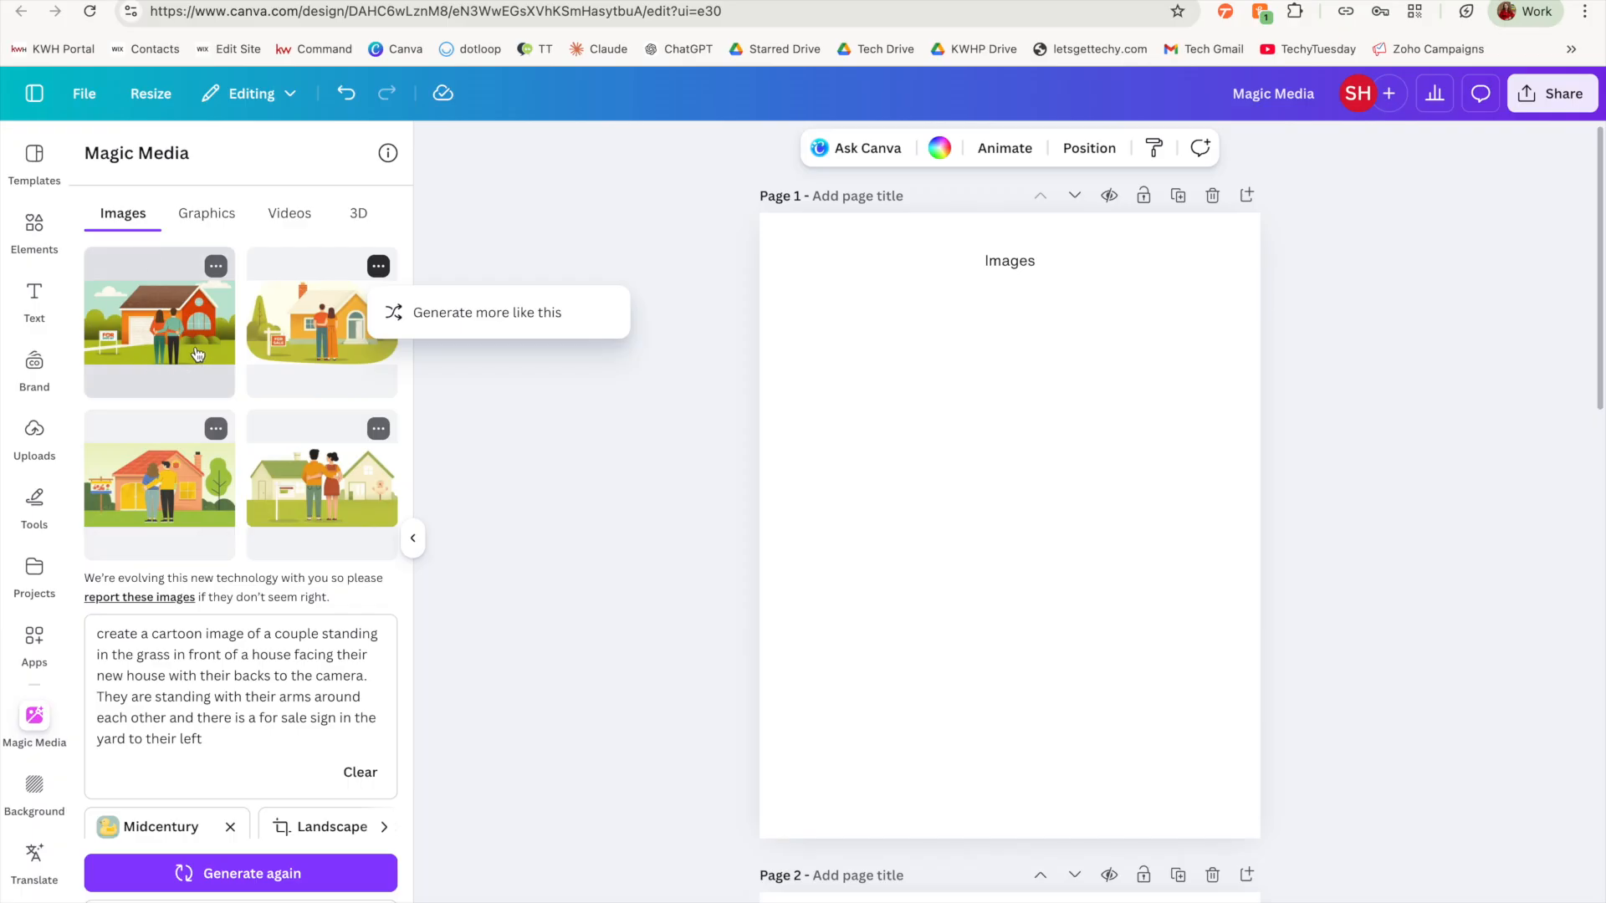
{"action": "left_click", "coordinate": [227, 741]}
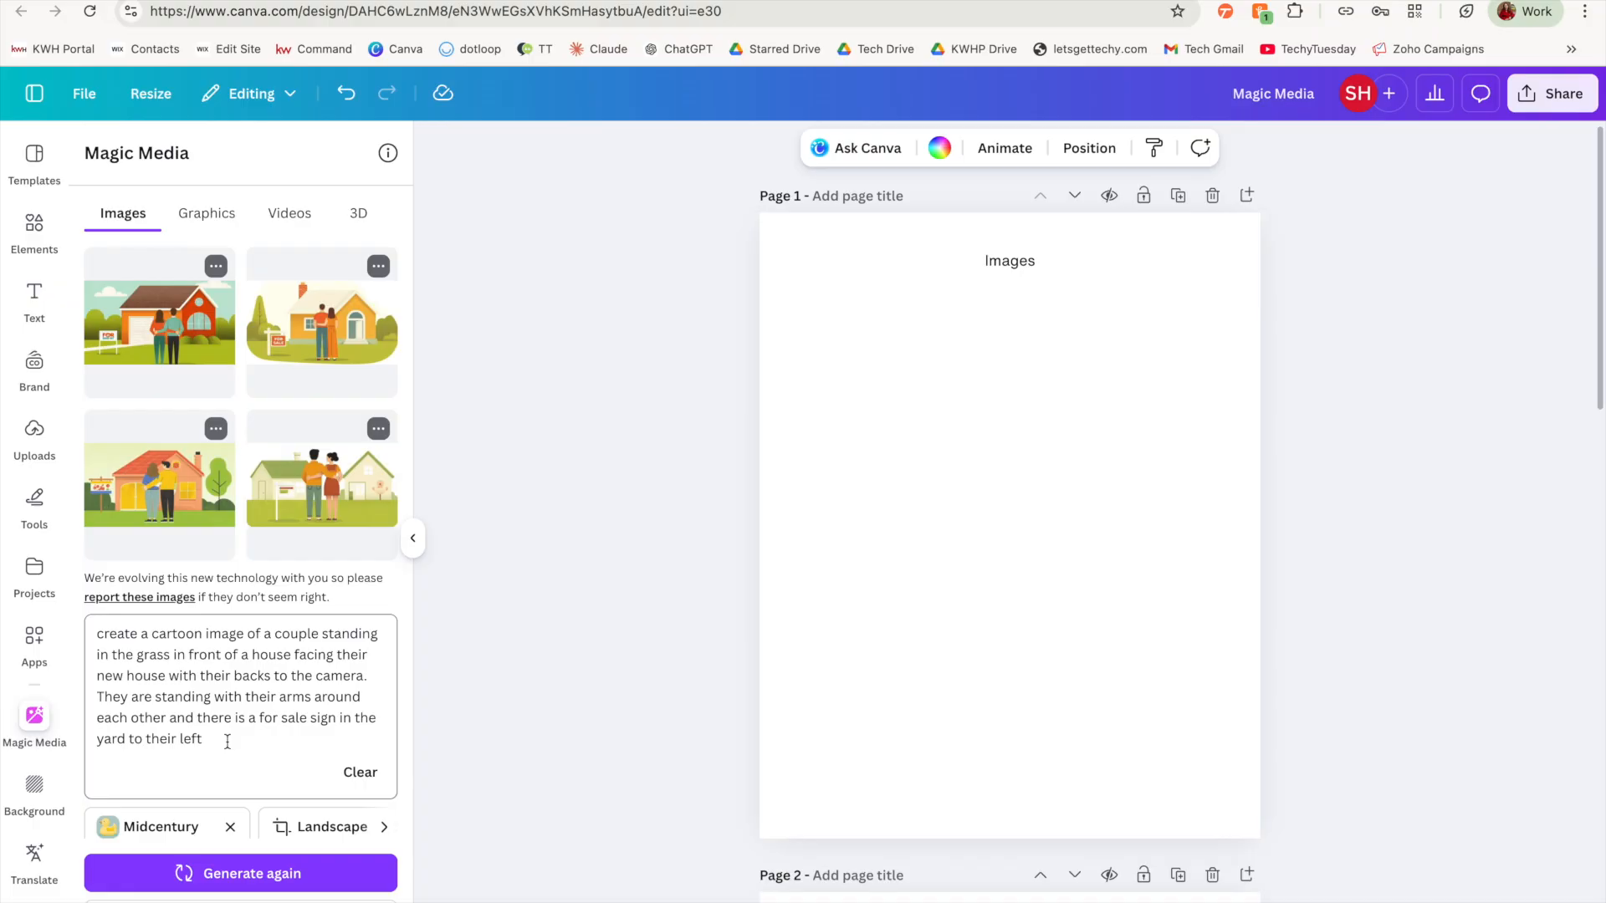
{"action": "left_click_drag", "start_coordinate": [259, 718], "coordinate": [306, 721]}
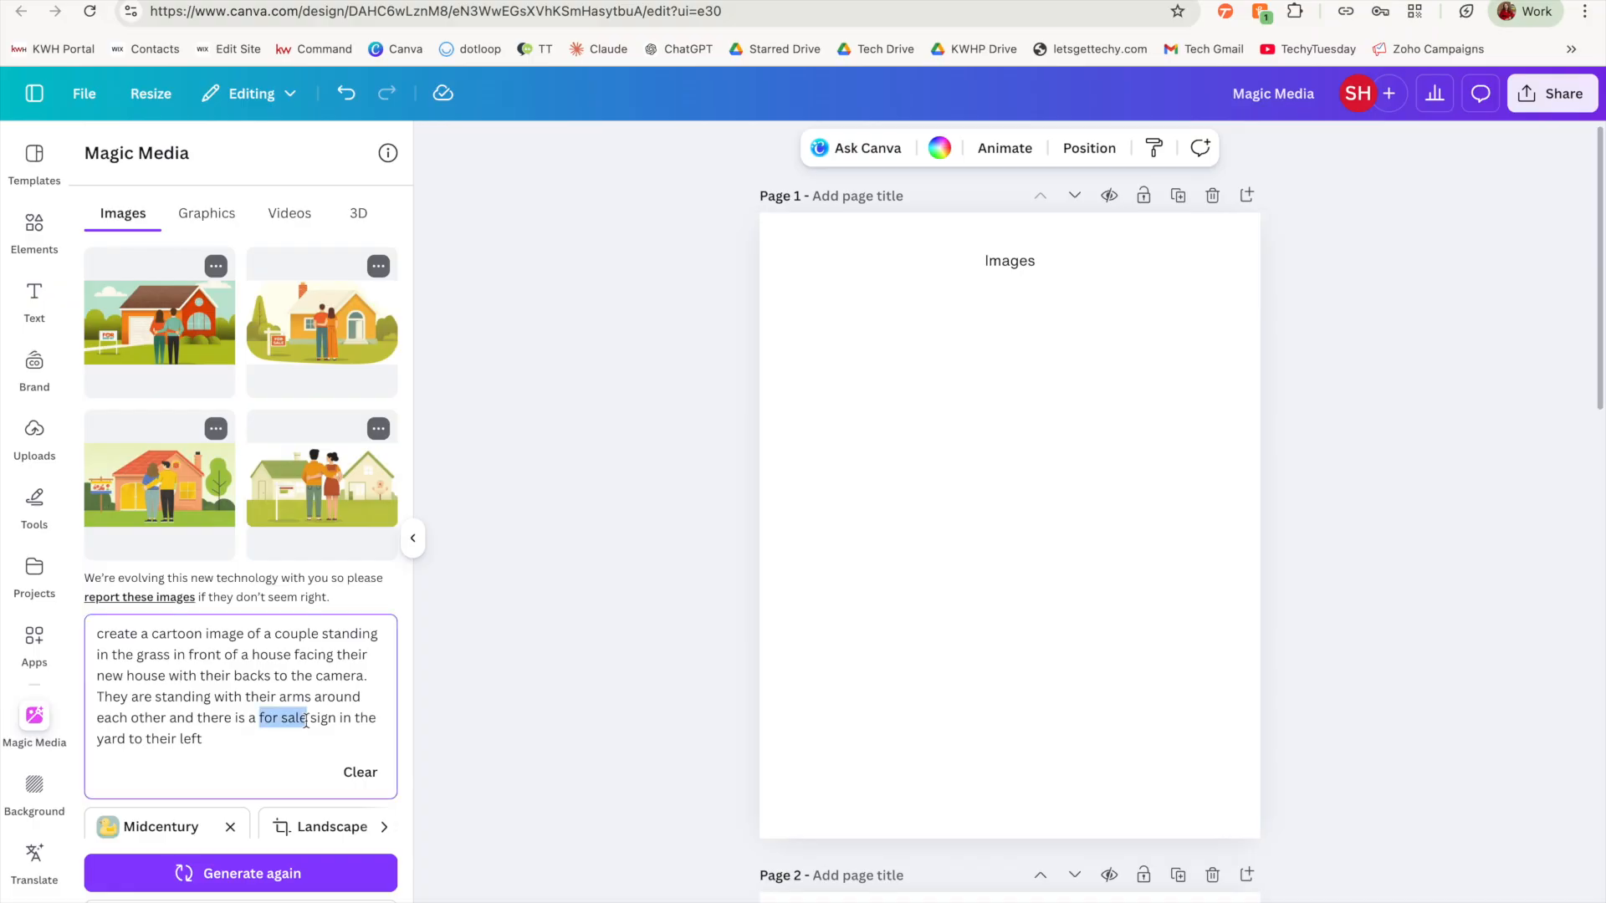
{"action": "type", "text": "just sold"}
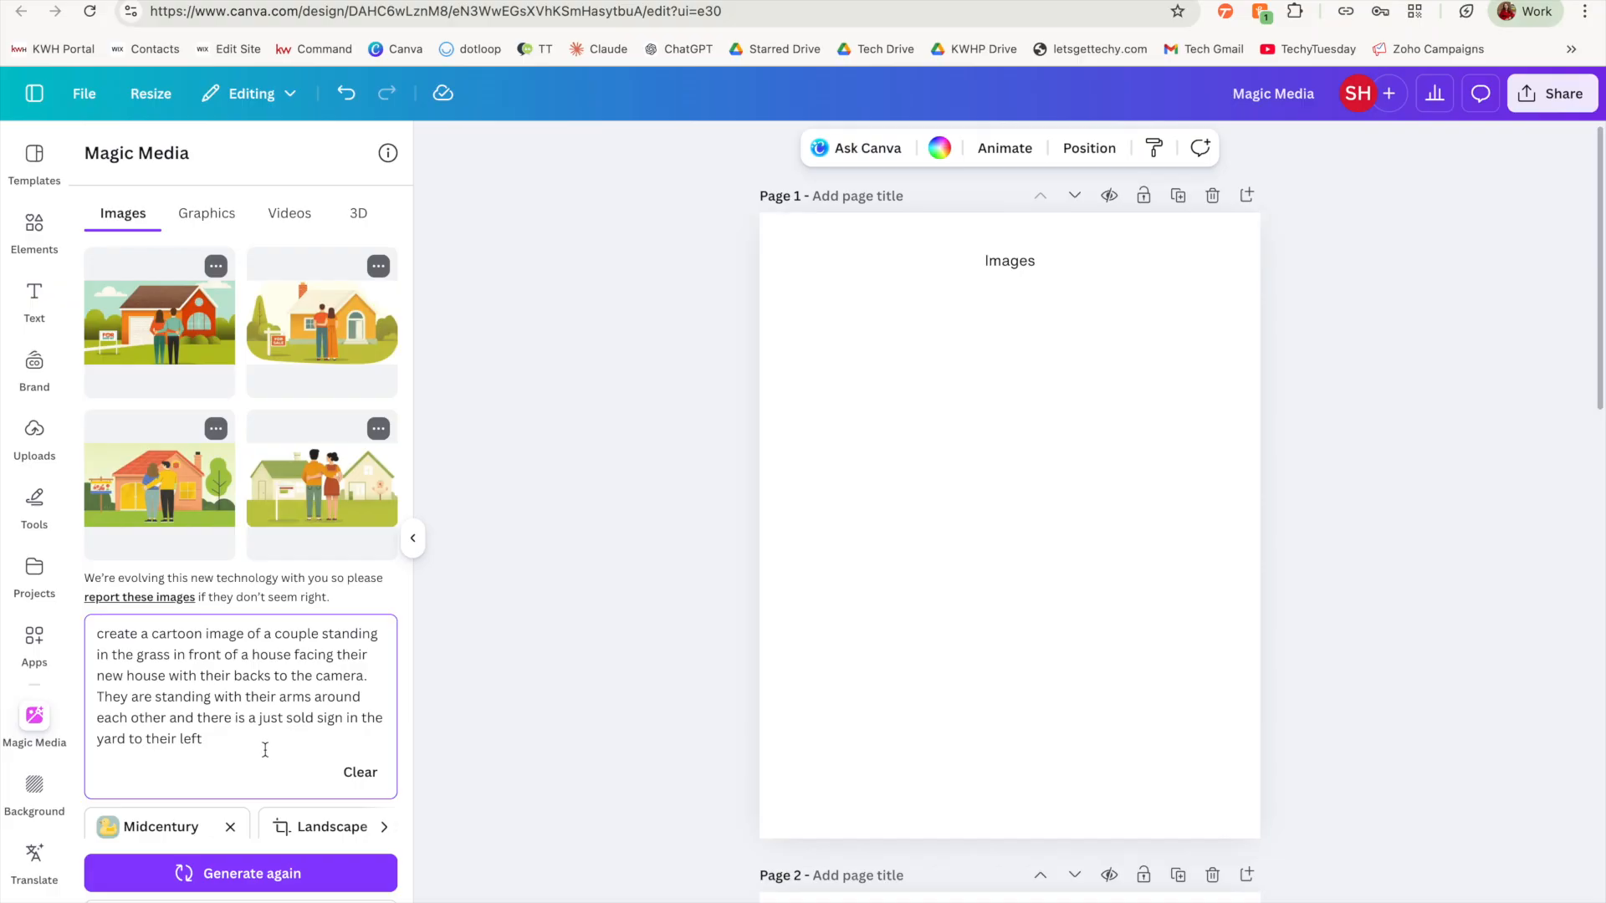
{"action": "left_click", "coordinate": [313, 878]}
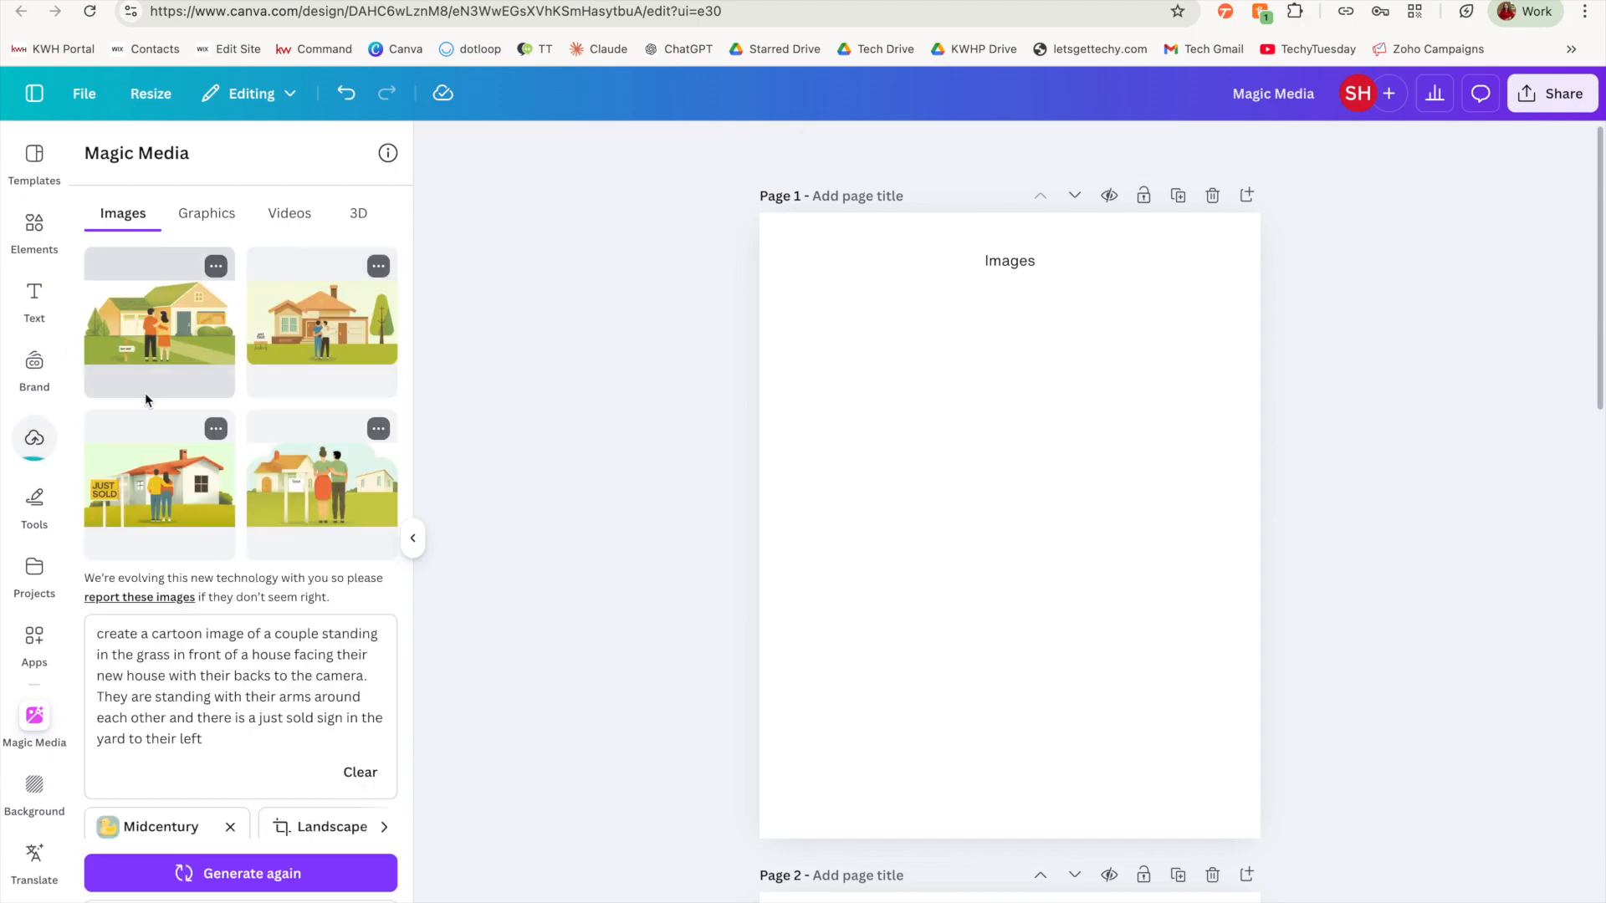
Step: Add the first generated just sold image to page 1 and generate more images like it
{"action": "left_click", "coordinate": [185, 342]}
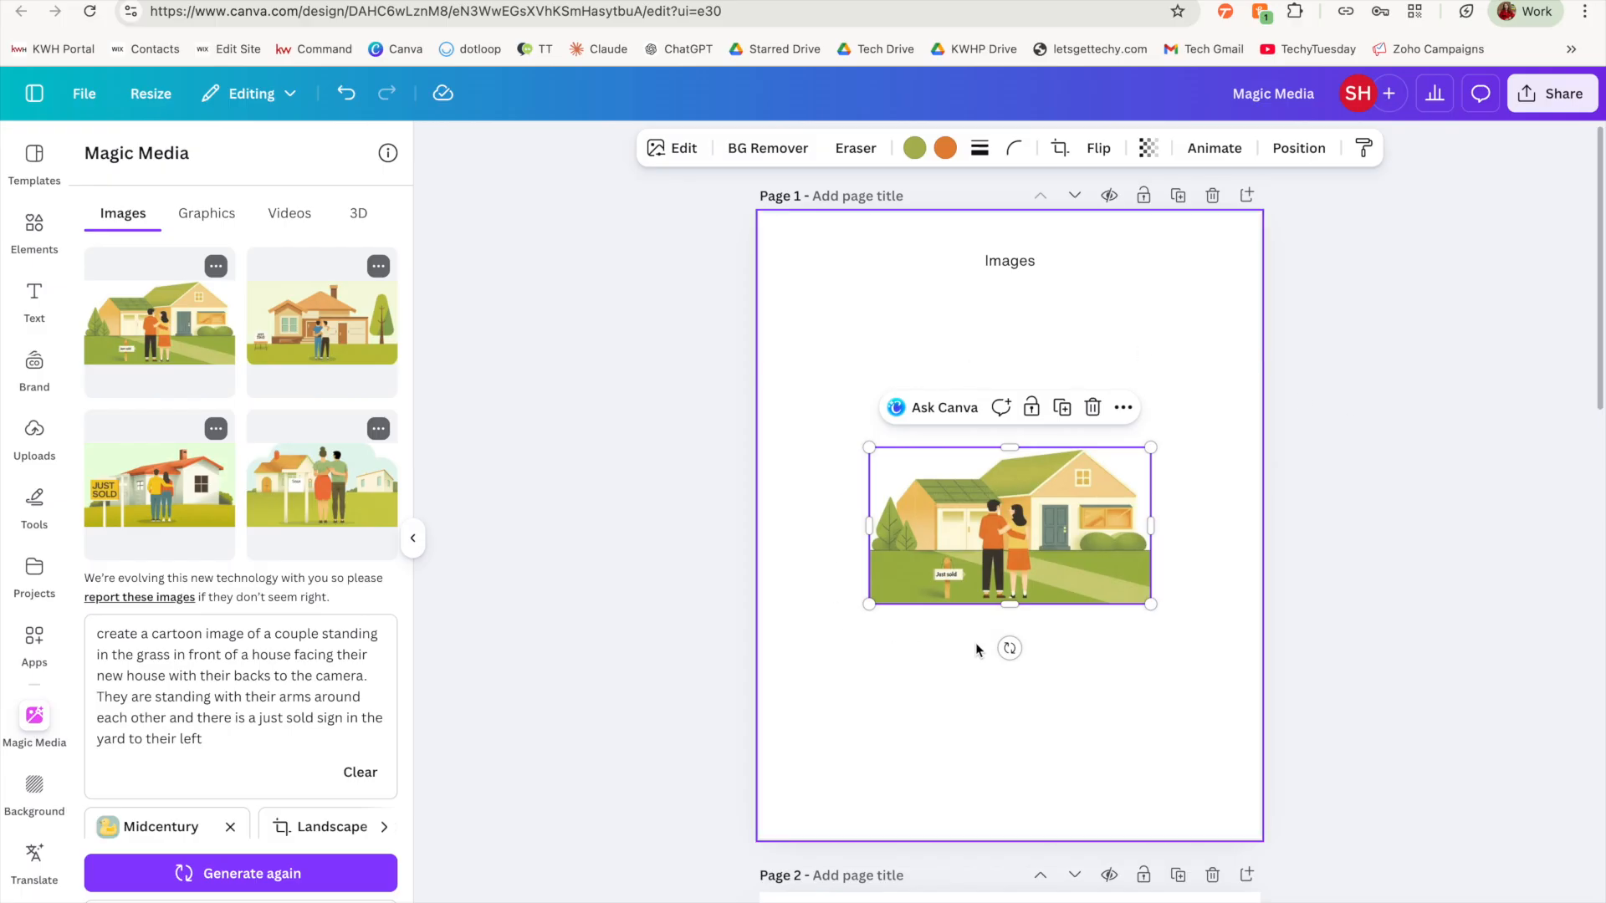
{"action": "left_click", "coordinate": [737, 631]}
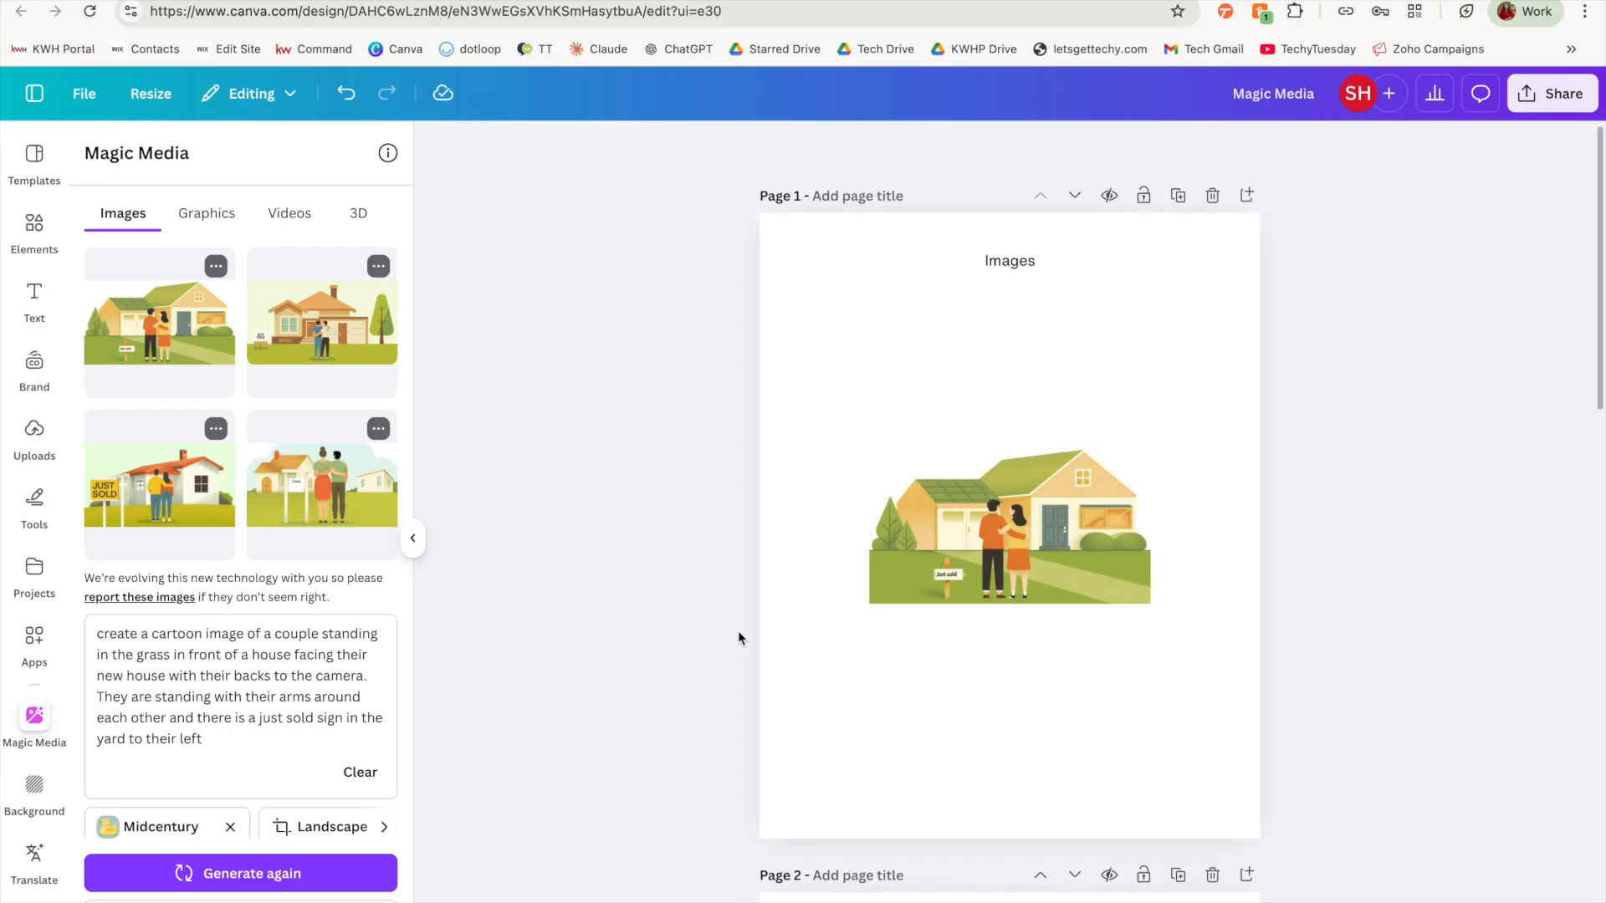
{"action": "left_click", "coordinate": [217, 267]}
{"action": "left_click", "coordinate": [237, 312]}
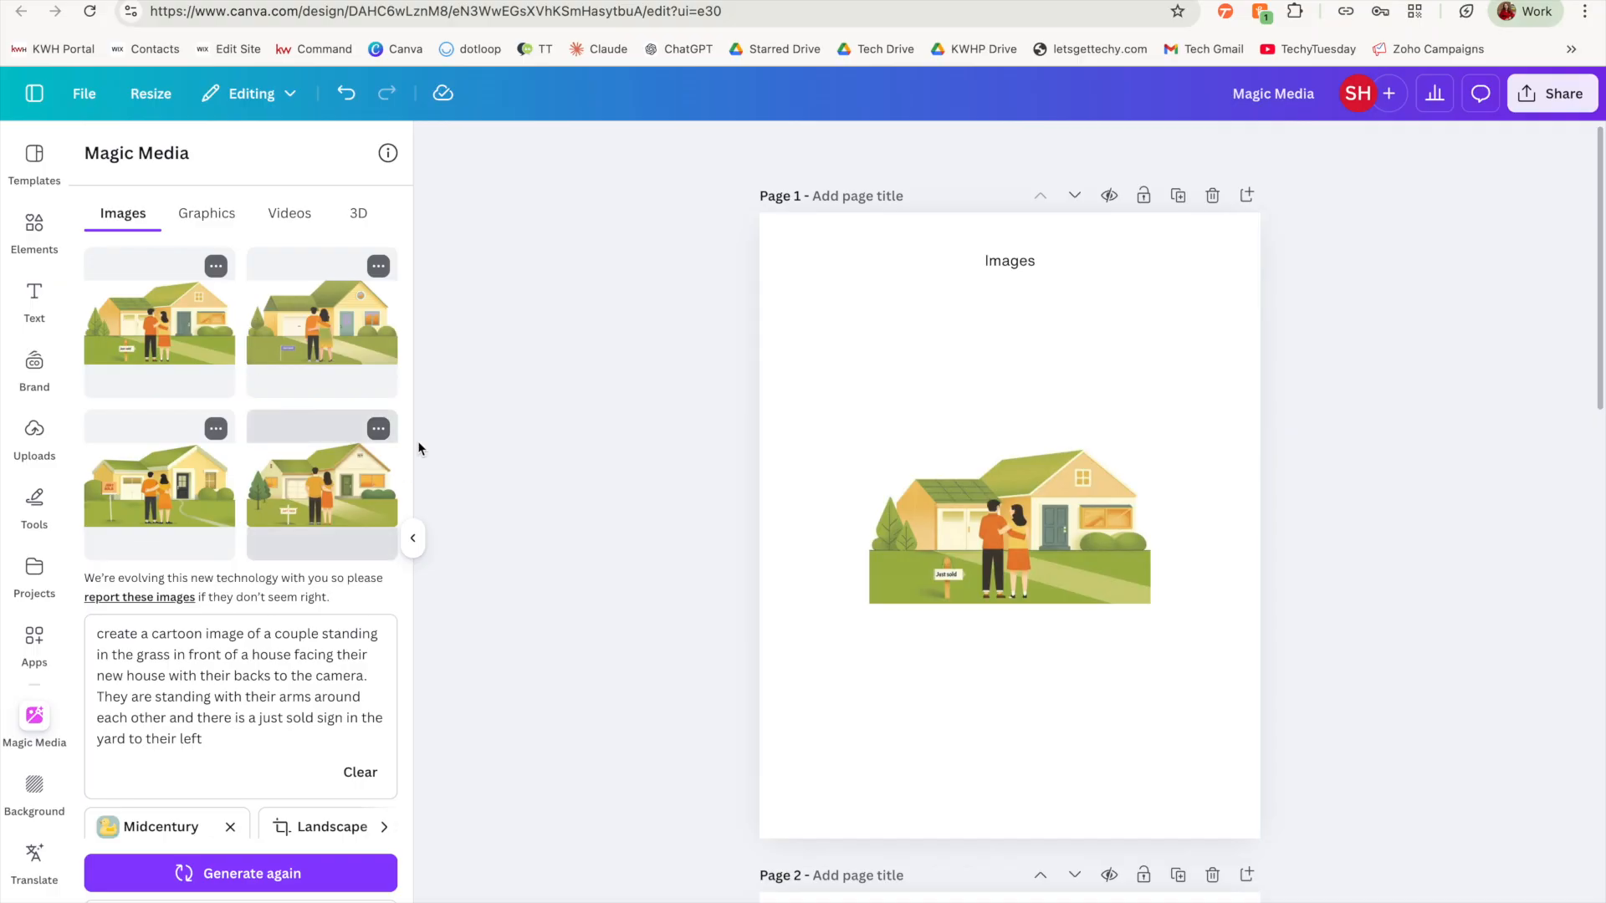
Step: Place the fourth variation on page 1 and remove the earlier house image so that only the new one is used
{"action": "left_click_drag", "start_coordinate": [332, 488], "coordinate": [1011, 712]}
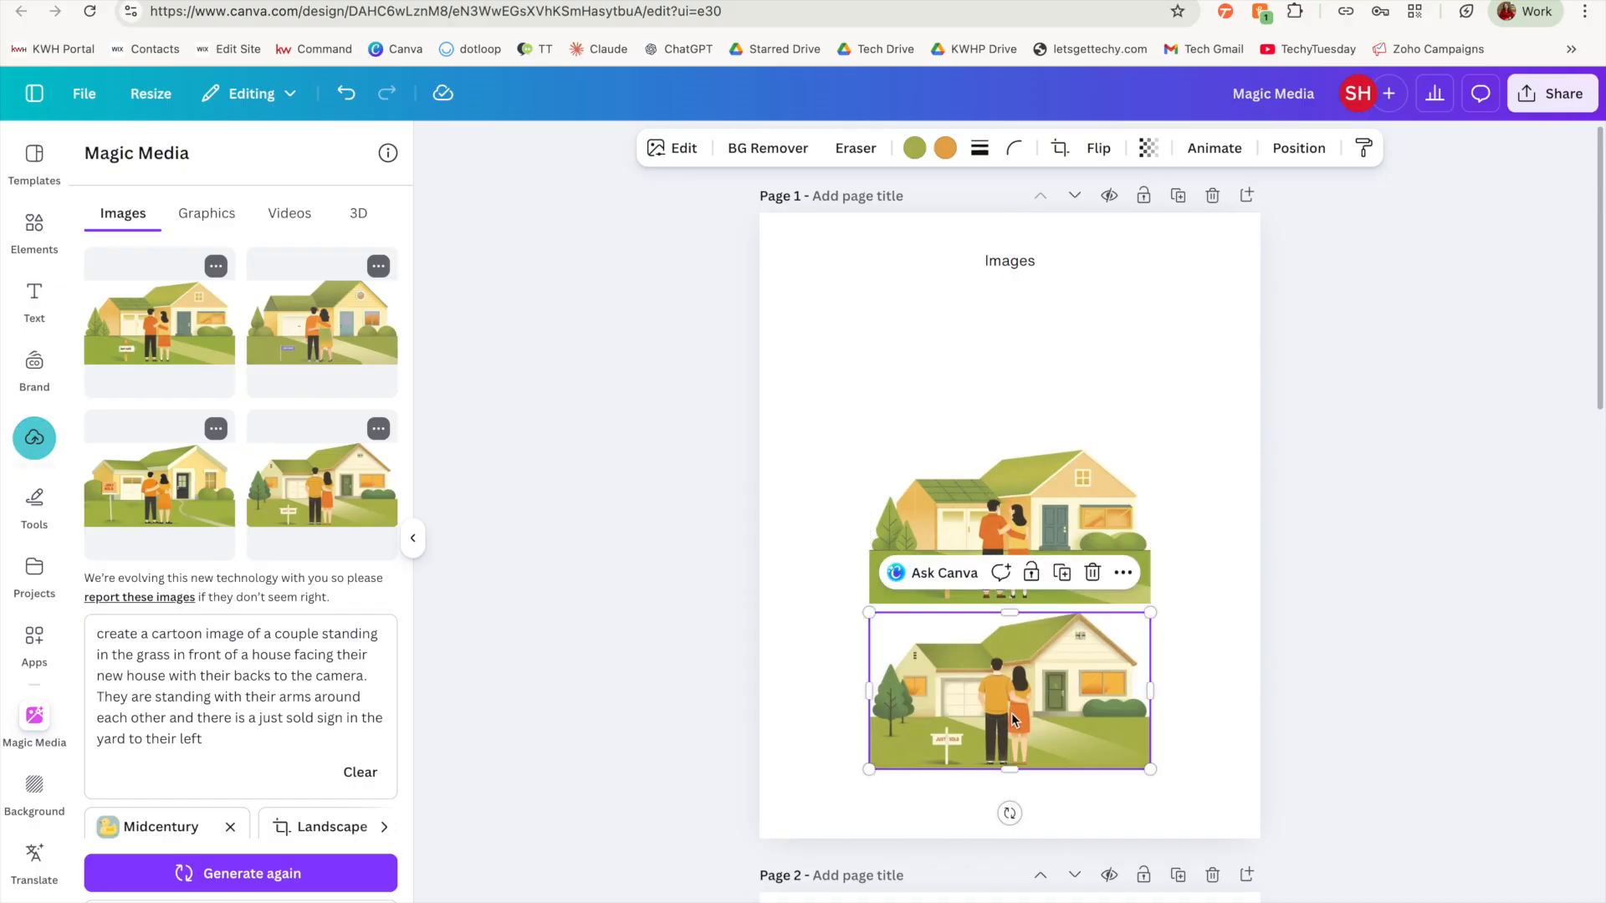
{"action": "key", "text": "Escape"}
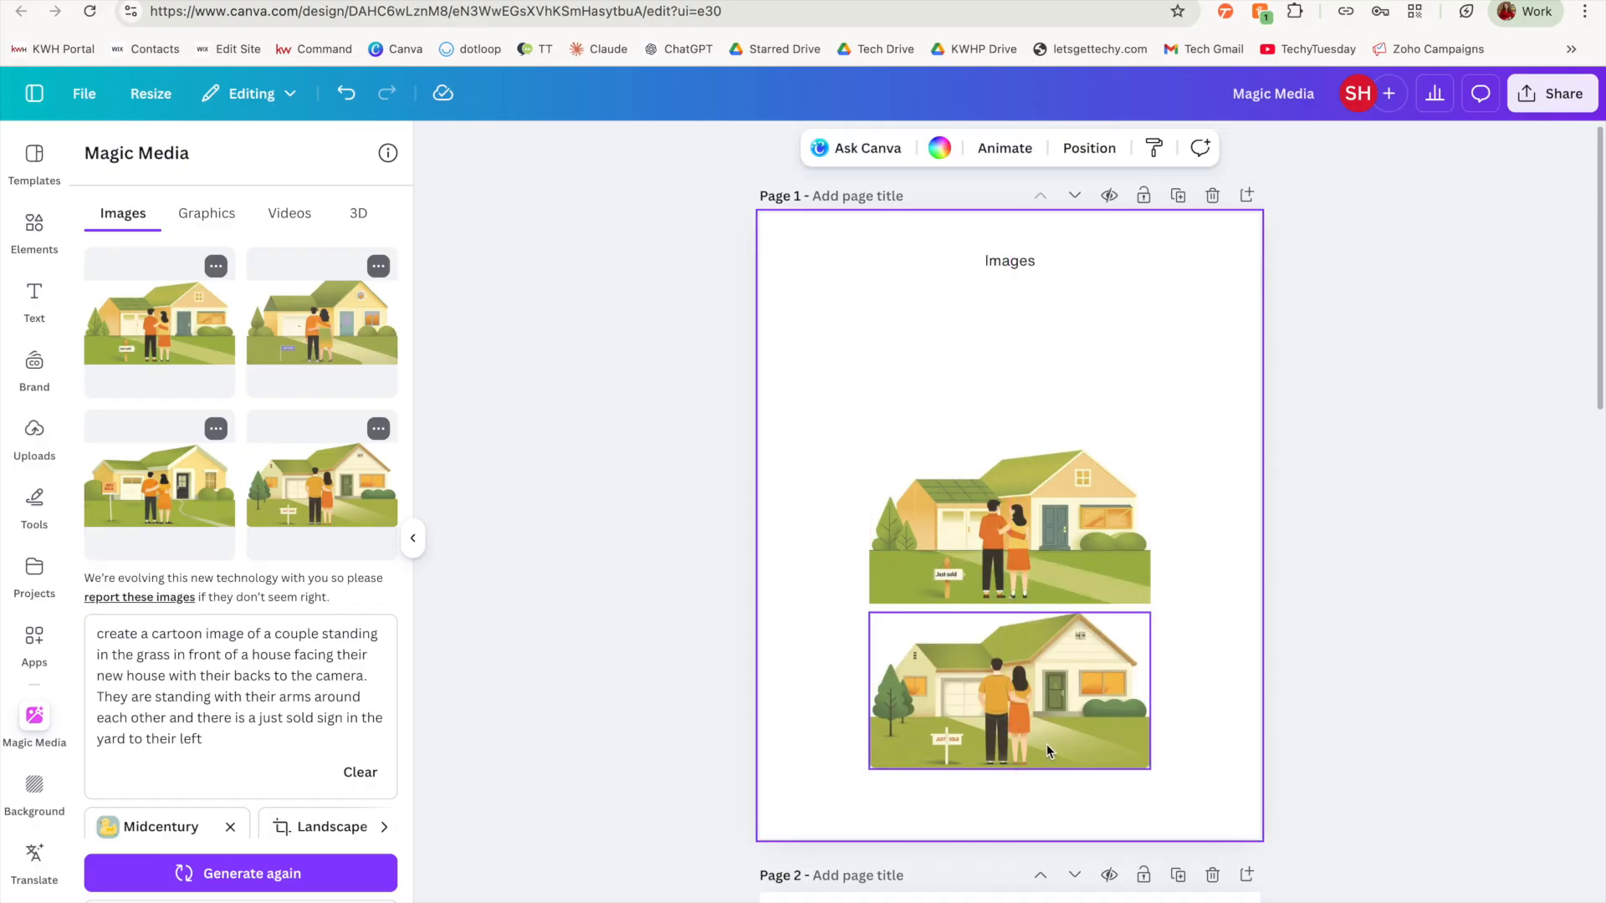
{"action": "left_click", "coordinate": [1103, 547]}
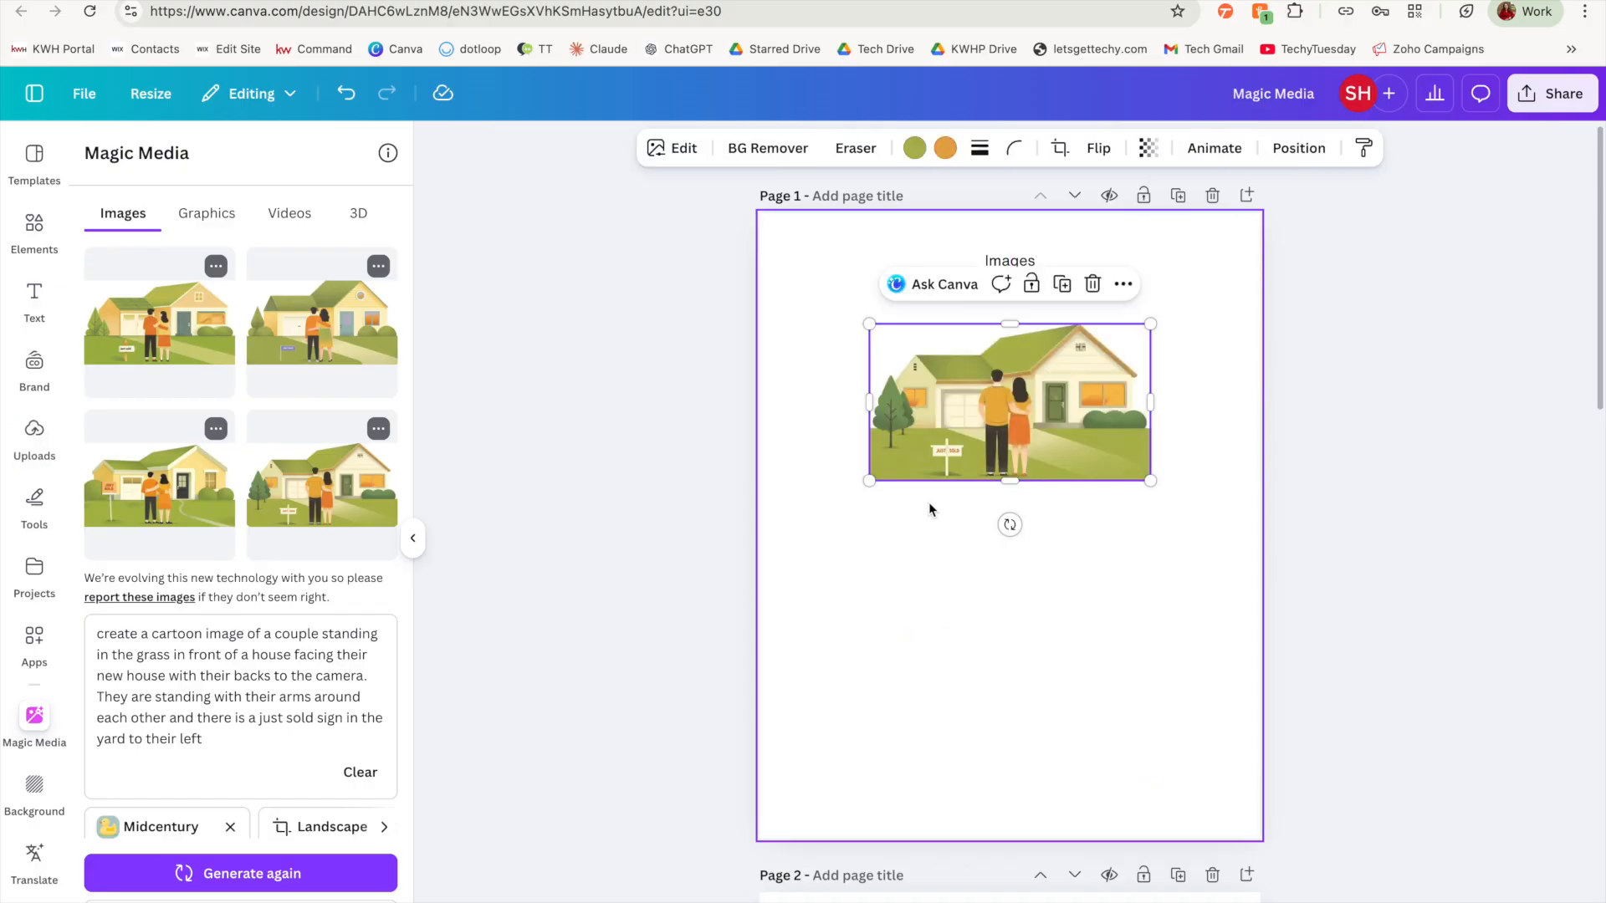
{"action": "left_click", "coordinate": [897, 581]}
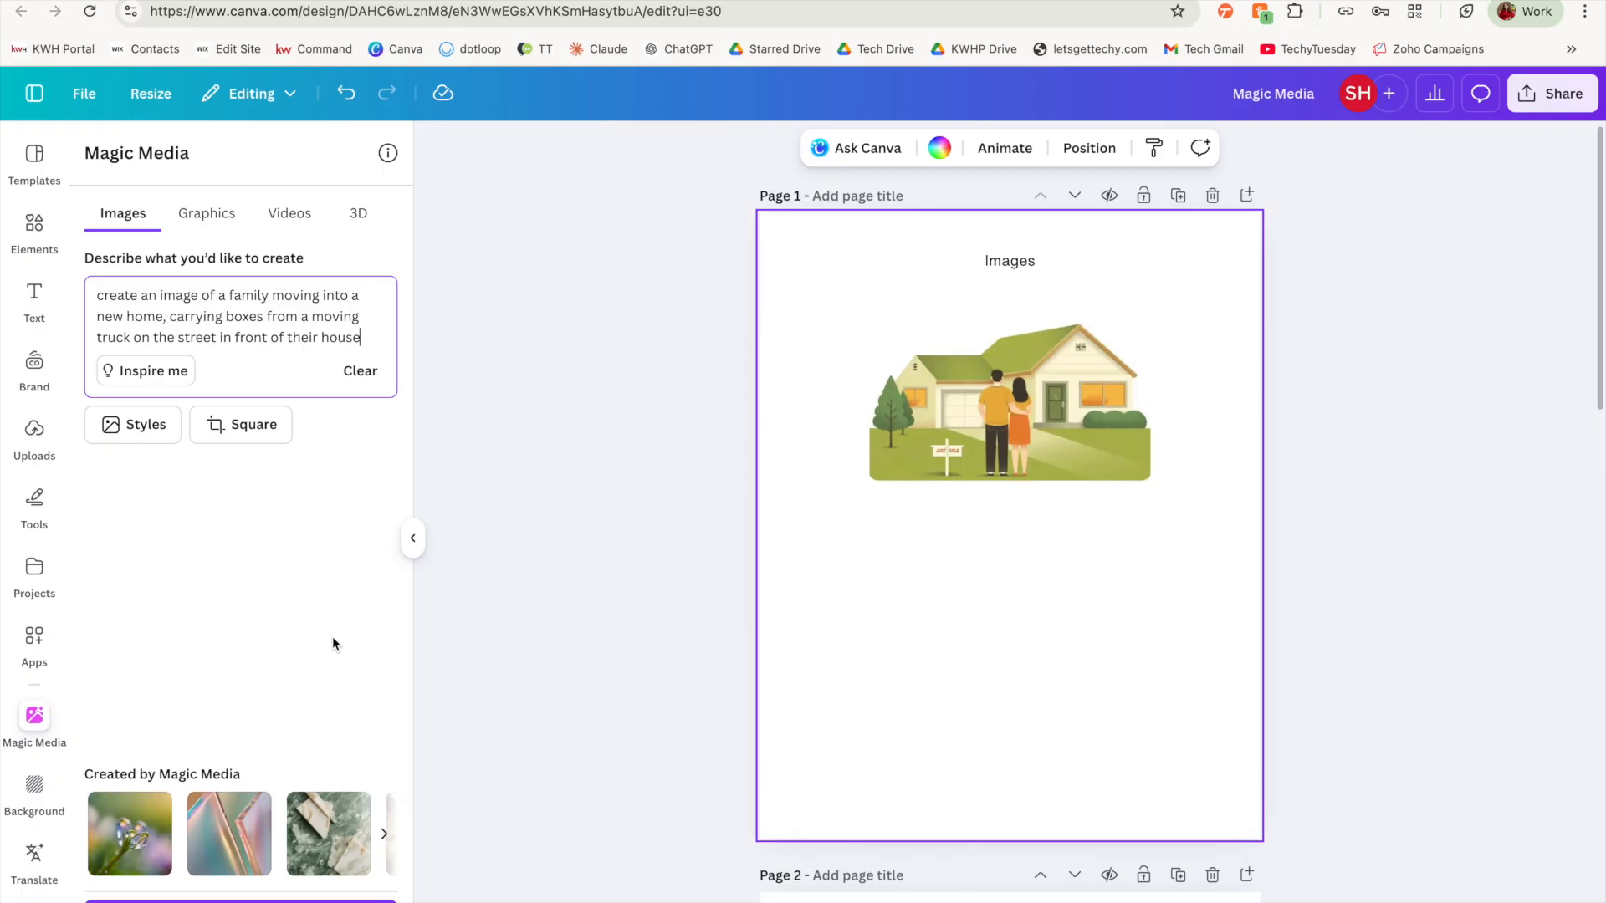
Step: Generate images of a family moving into a new home, carrying boxes from a moving truck on the street, and more like the fourth result
{"action": "left_click", "coordinate": [240, 901]}
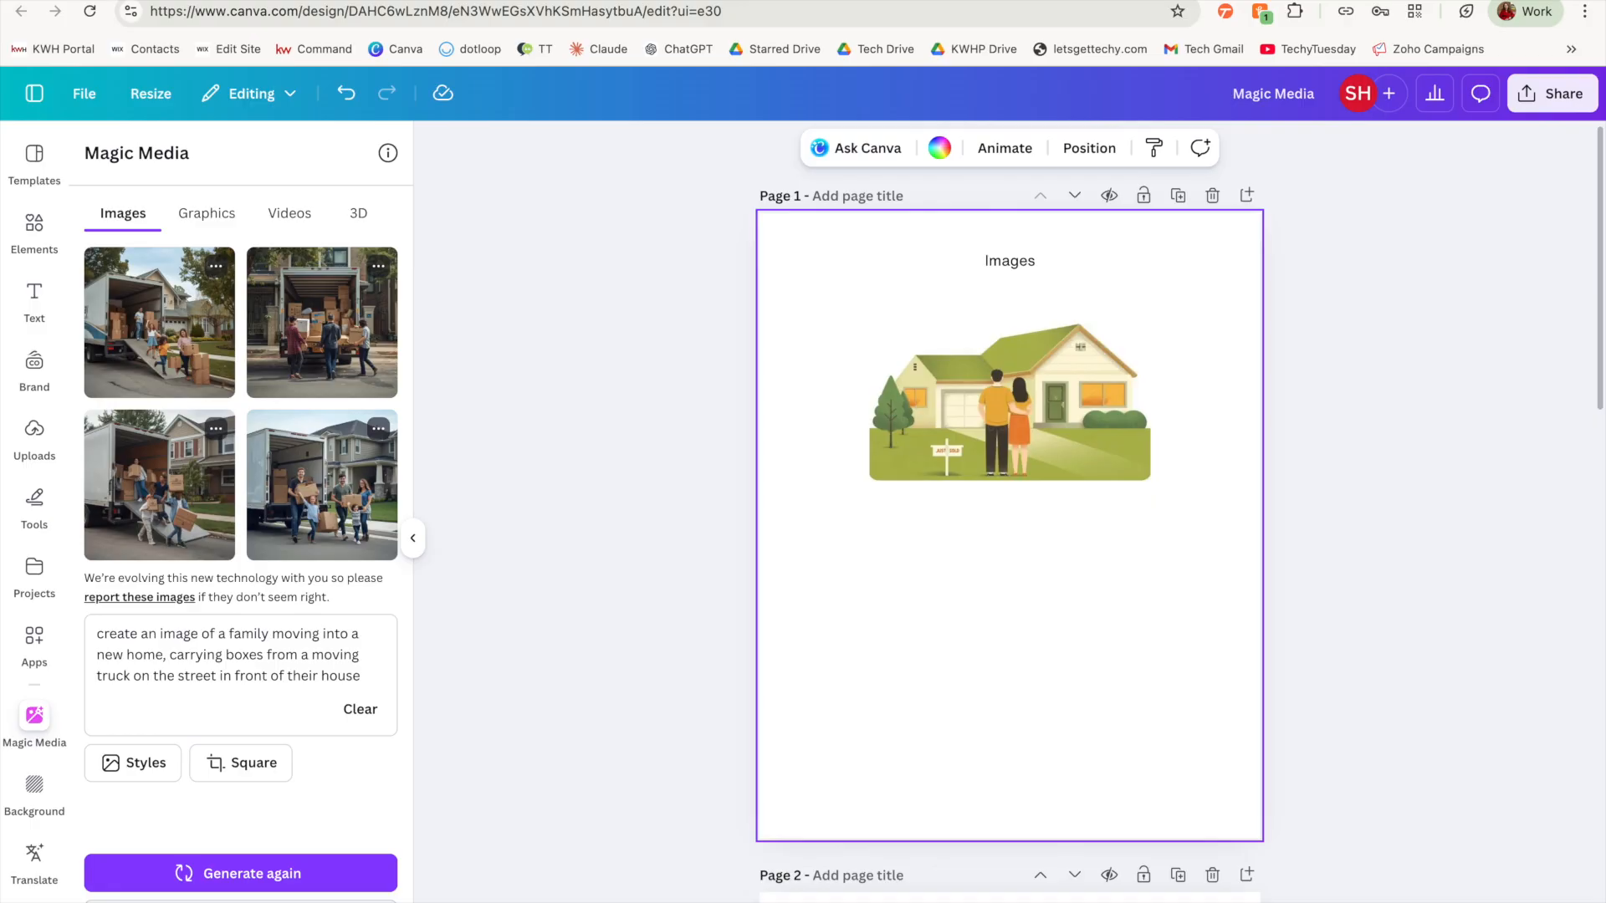
{"action": "scroll", "coordinate": [431, 373], "scroll_direction": "up", "scroll_amount": 5}
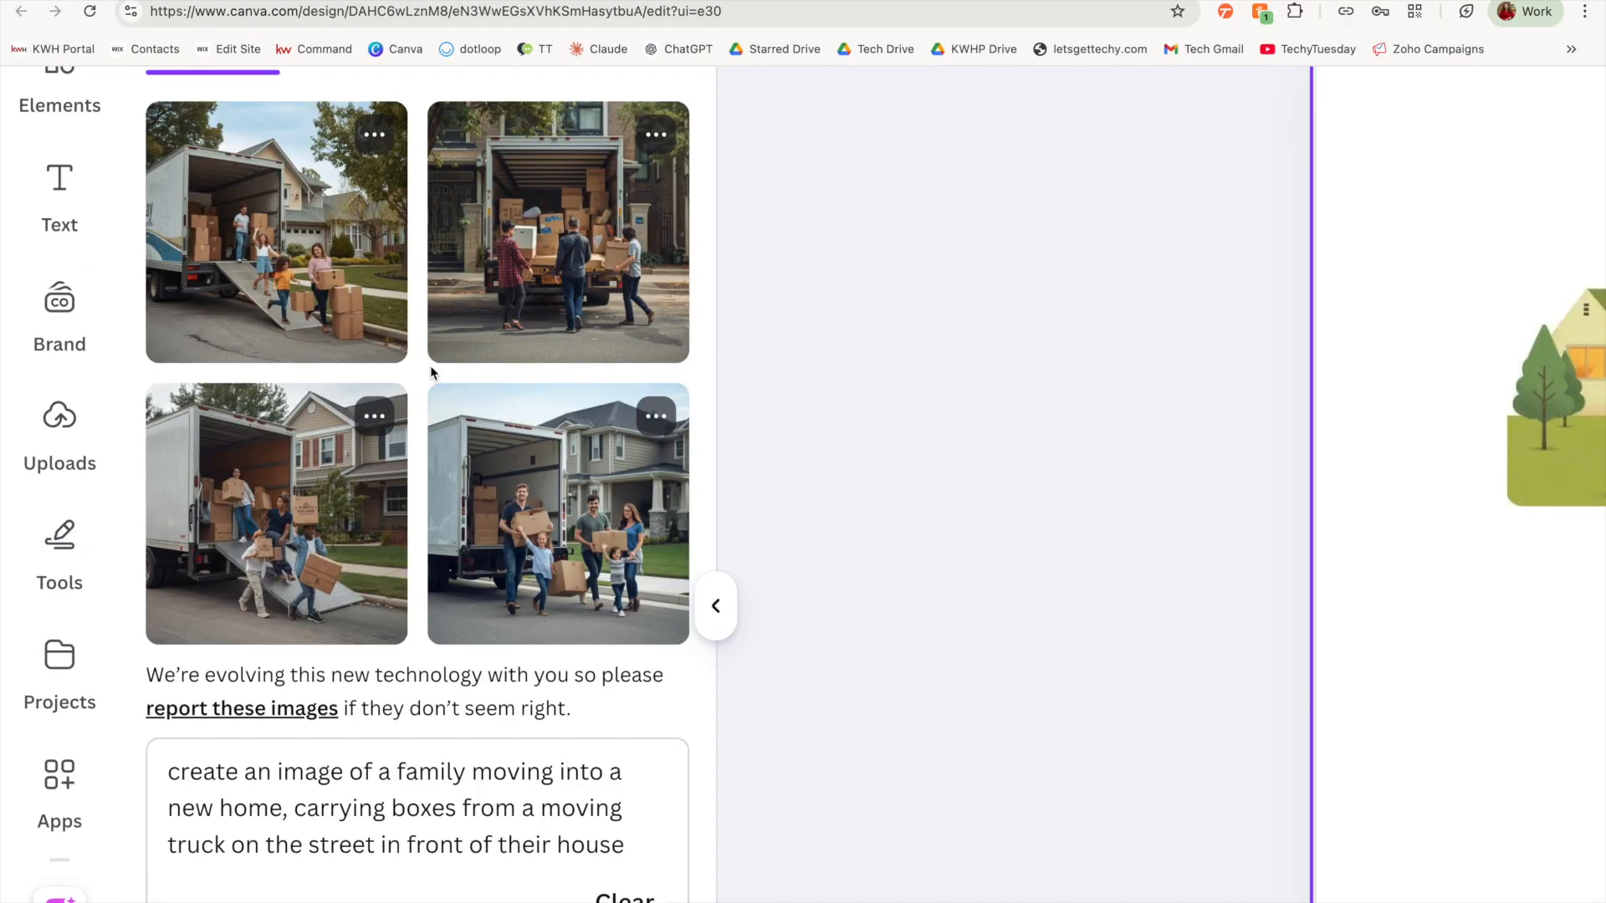
{"action": "scroll", "coordinate": [430, 372], "scroll_direction": "down", "scroll_amount": 5}
{"action": "left_click", "coordinate": [377, 432]}
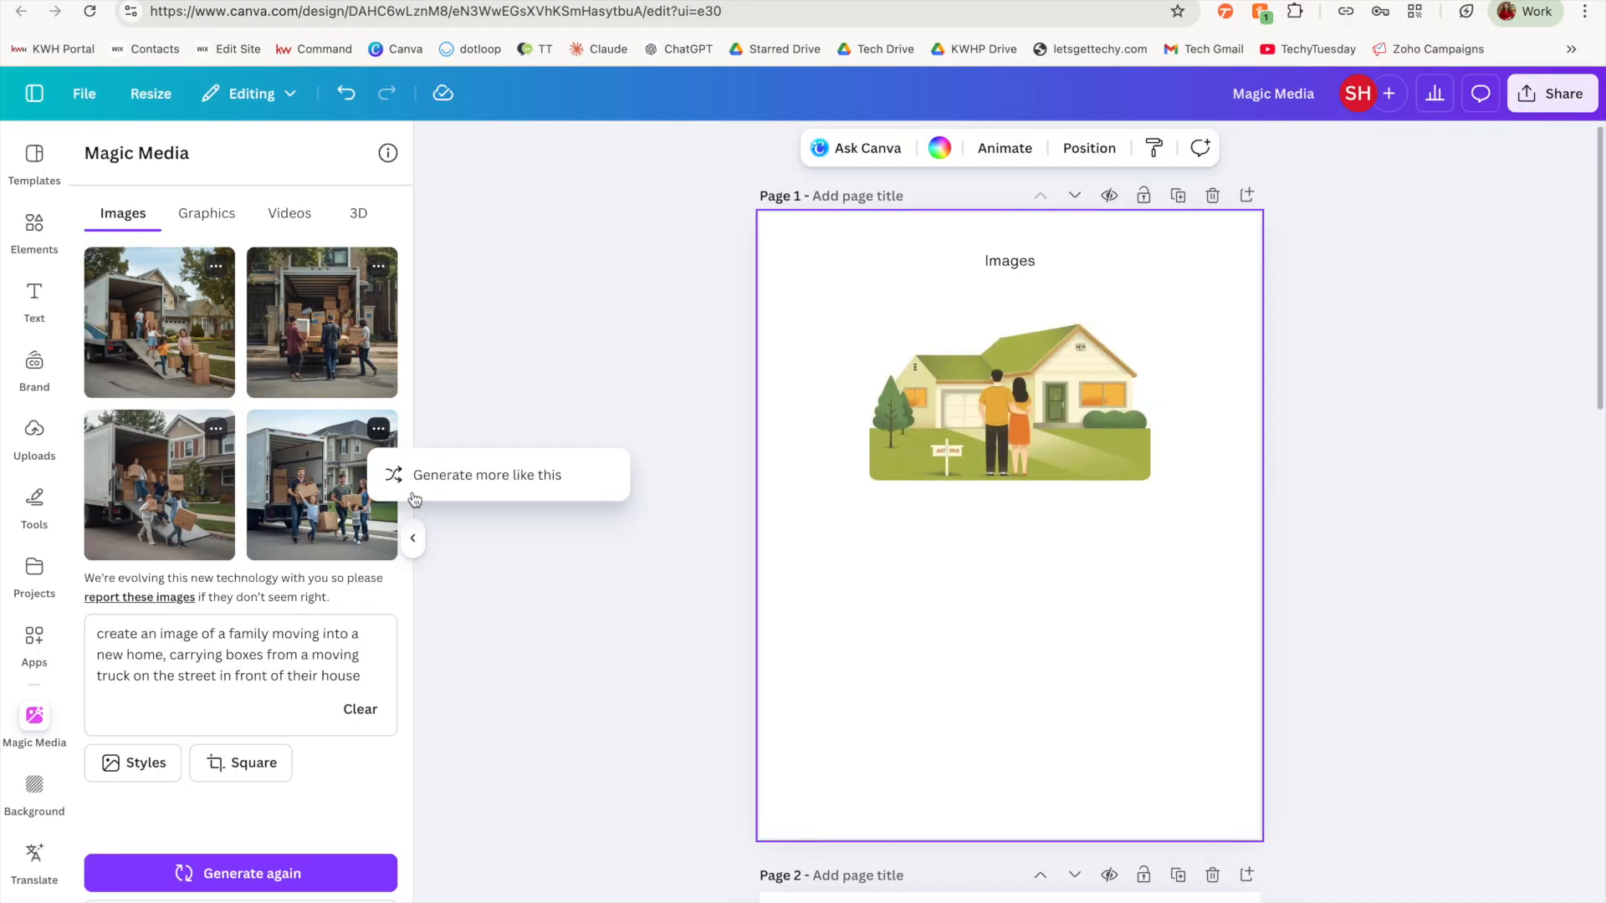
{"action": "left_click", "coordinate": [436, 475]}
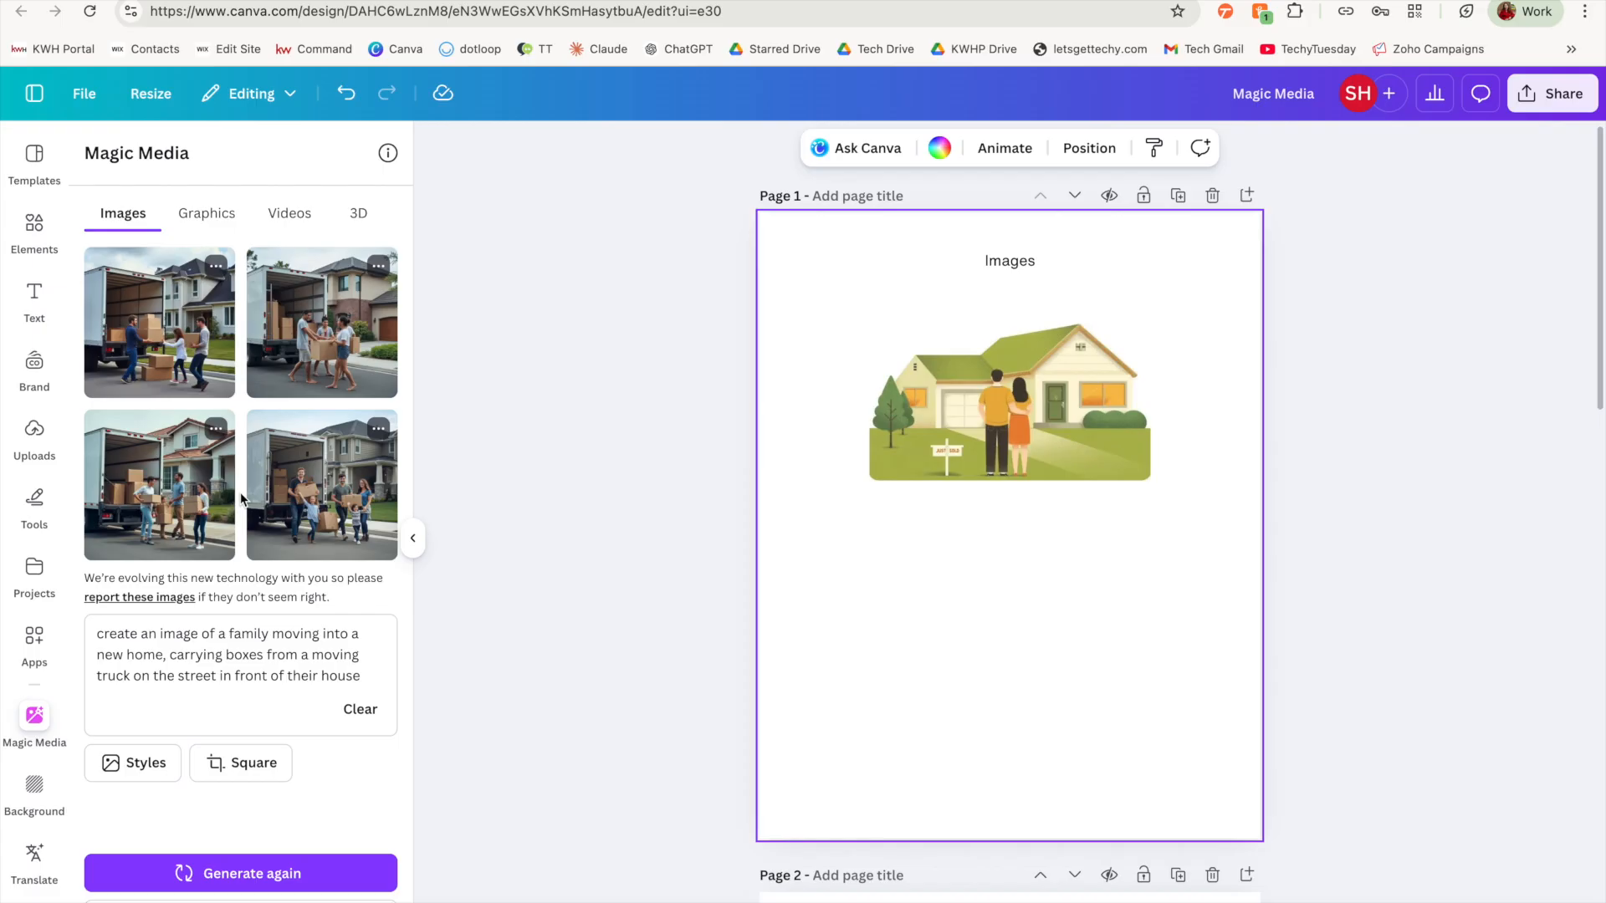
Step: Change the prompt to a couple carrying 1 box each and generate the images again
{"action": "double_click", "coordinate": [236, 634]}
{"action": "type", "text": "couple"}
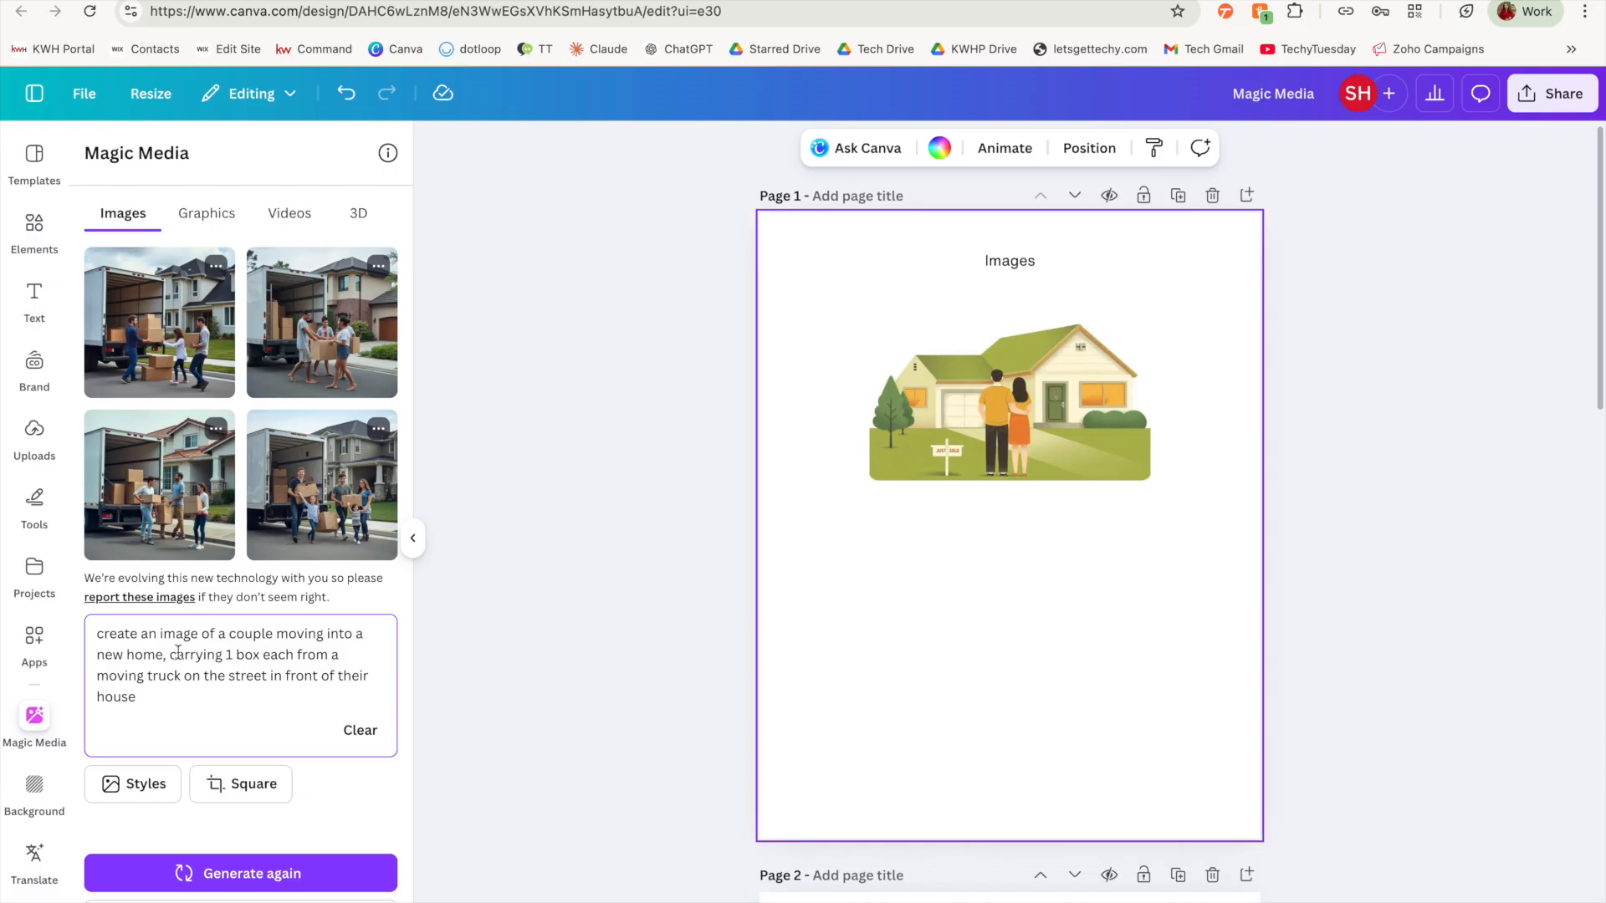
{"action": "left_click_drag", "start_coordinate": [170, 652], "coordinate": [294, 649]}
{"action": "left_click", "coordinate": [284, 696]}
{"action": "left_click", "coordinate": [307, 871]}
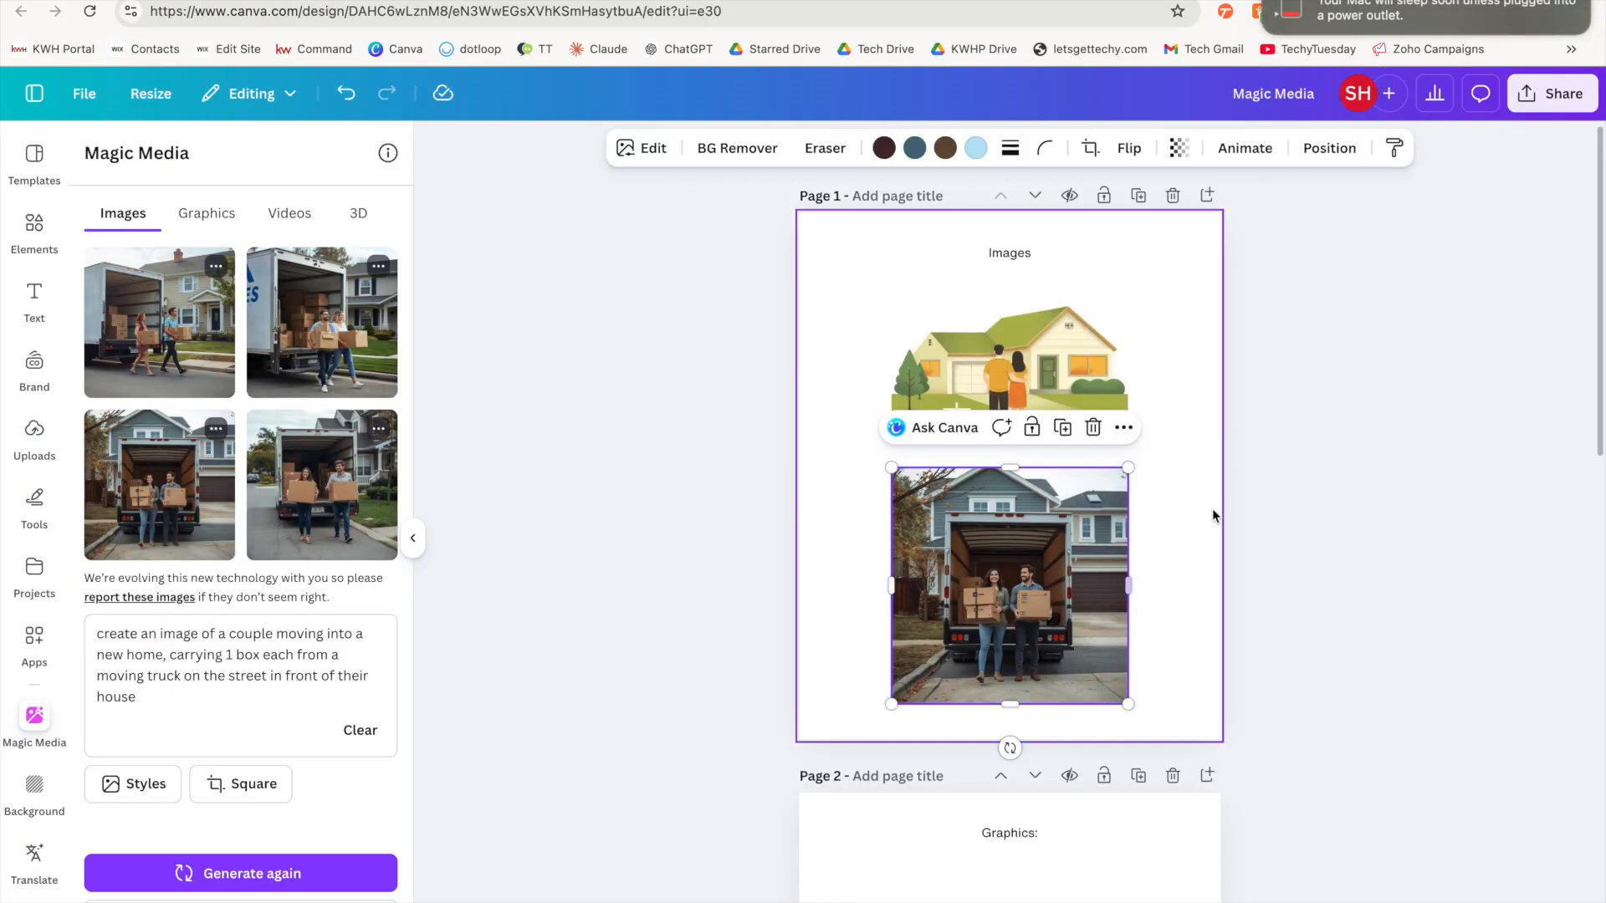
Step: Place the third generated image, the couple standing behind the open truck, on page 1 below the house illustration
{"action": "left_click", "coordinate": [1212, 511]}
{"action": "scroll", "coordinate": [1212, 514], "scroll_direction": "up", "scroll_amount": 4}
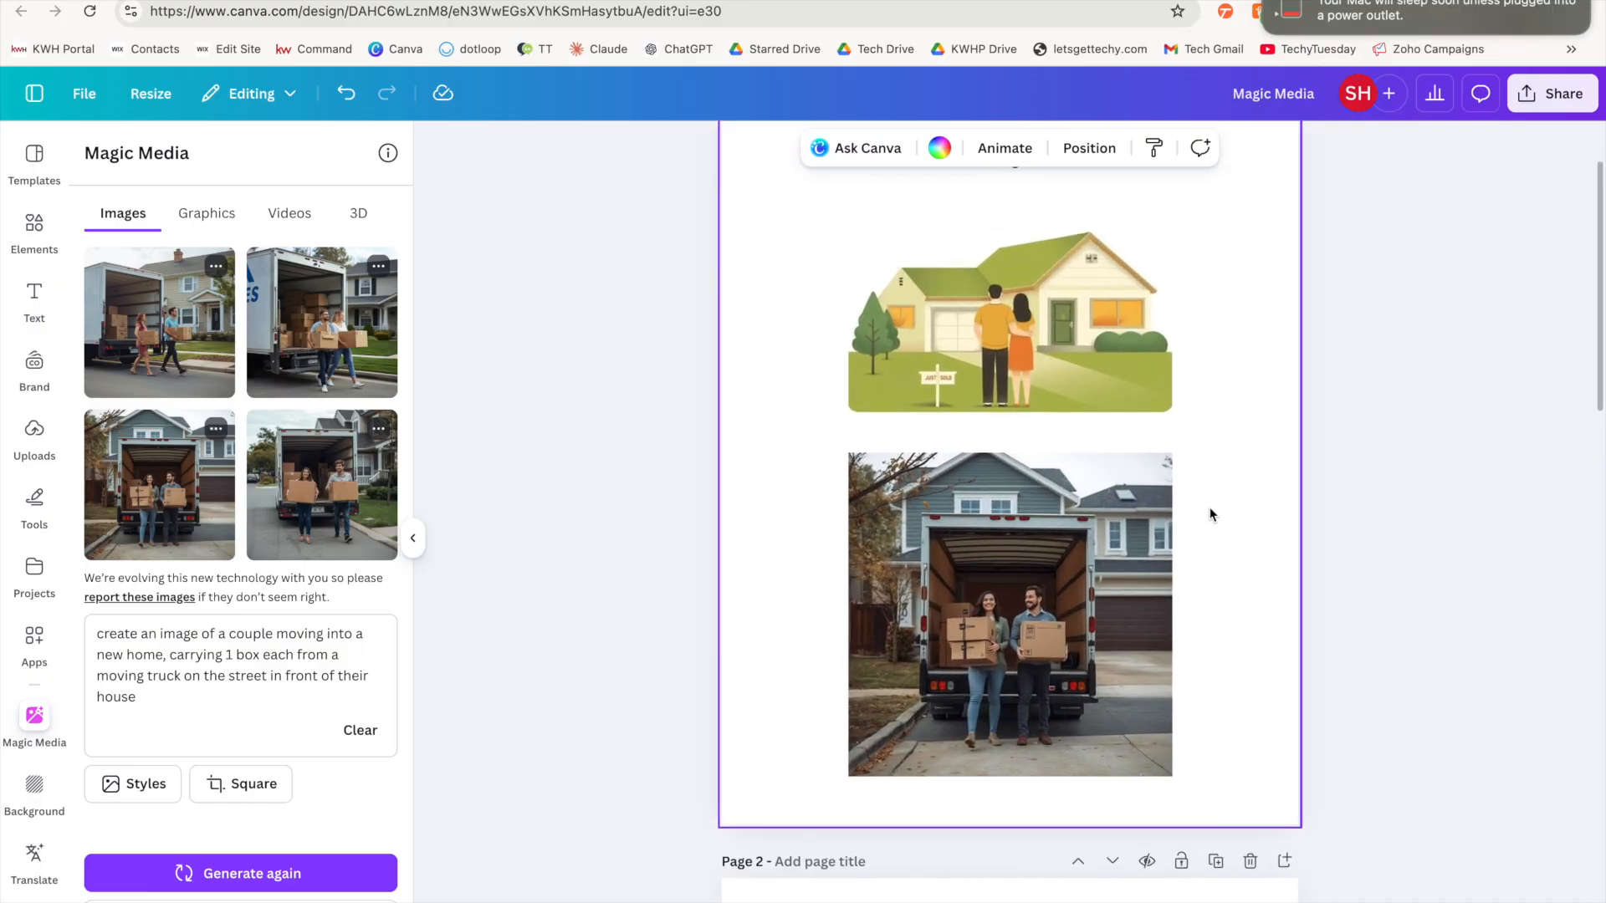
Step: Generate graphics of "a gold key with a red house in the center where the key hole would be"
{"action": "scroll", "coordinate": [1211, 515], "scroll_direction": "up", "scroll_amount": 3}
{"action": "scroll", "coordinate": [1211, 515], "scroll_direction": "down", "scroll_amount": 1}
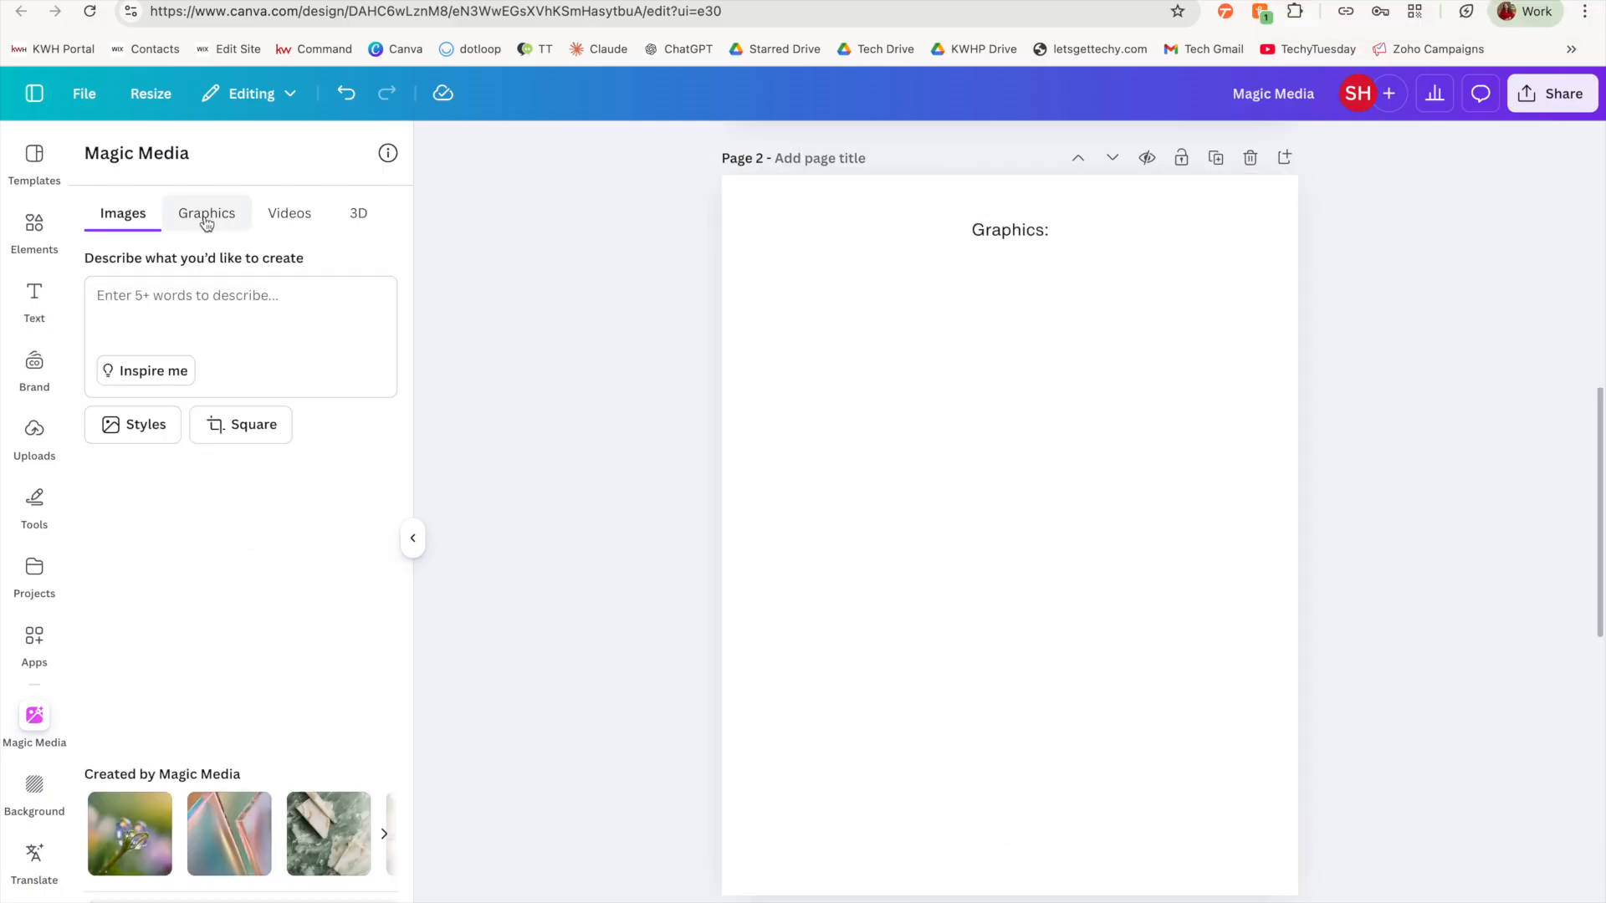
{"action": "left_click", "coordinate": [205, 221]}
{"action": "left_click", "coordinate": [315, 325]}
{"action": "type", "text": "a gold key with a red house in the center where the key hole would be"}
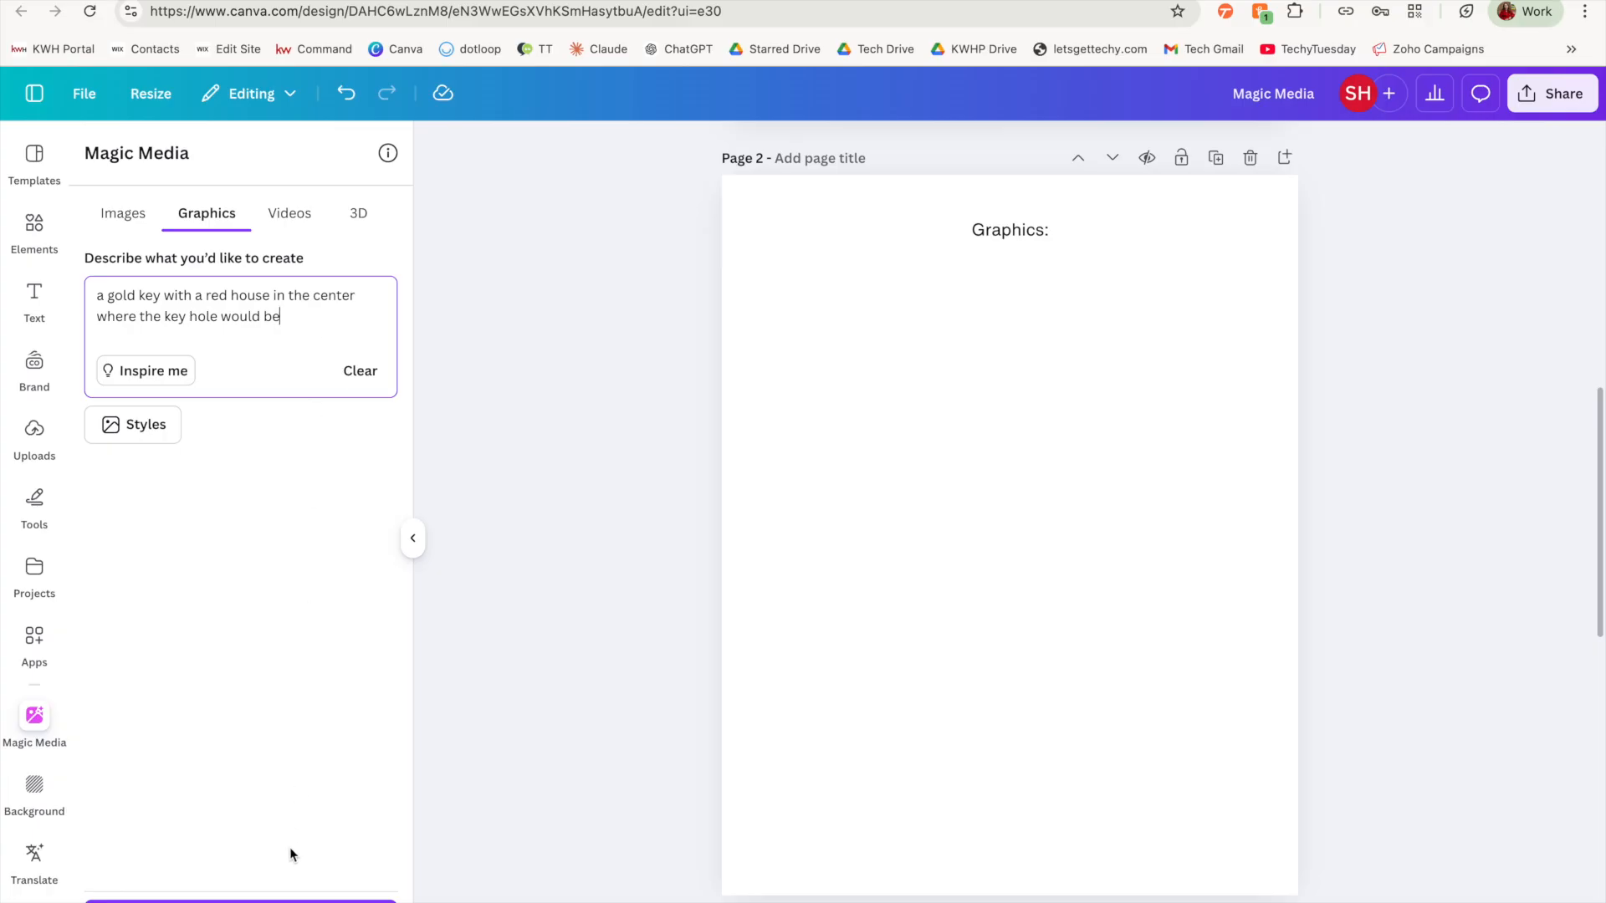
{"action": "left_click", "coordinate": [290, 901]}
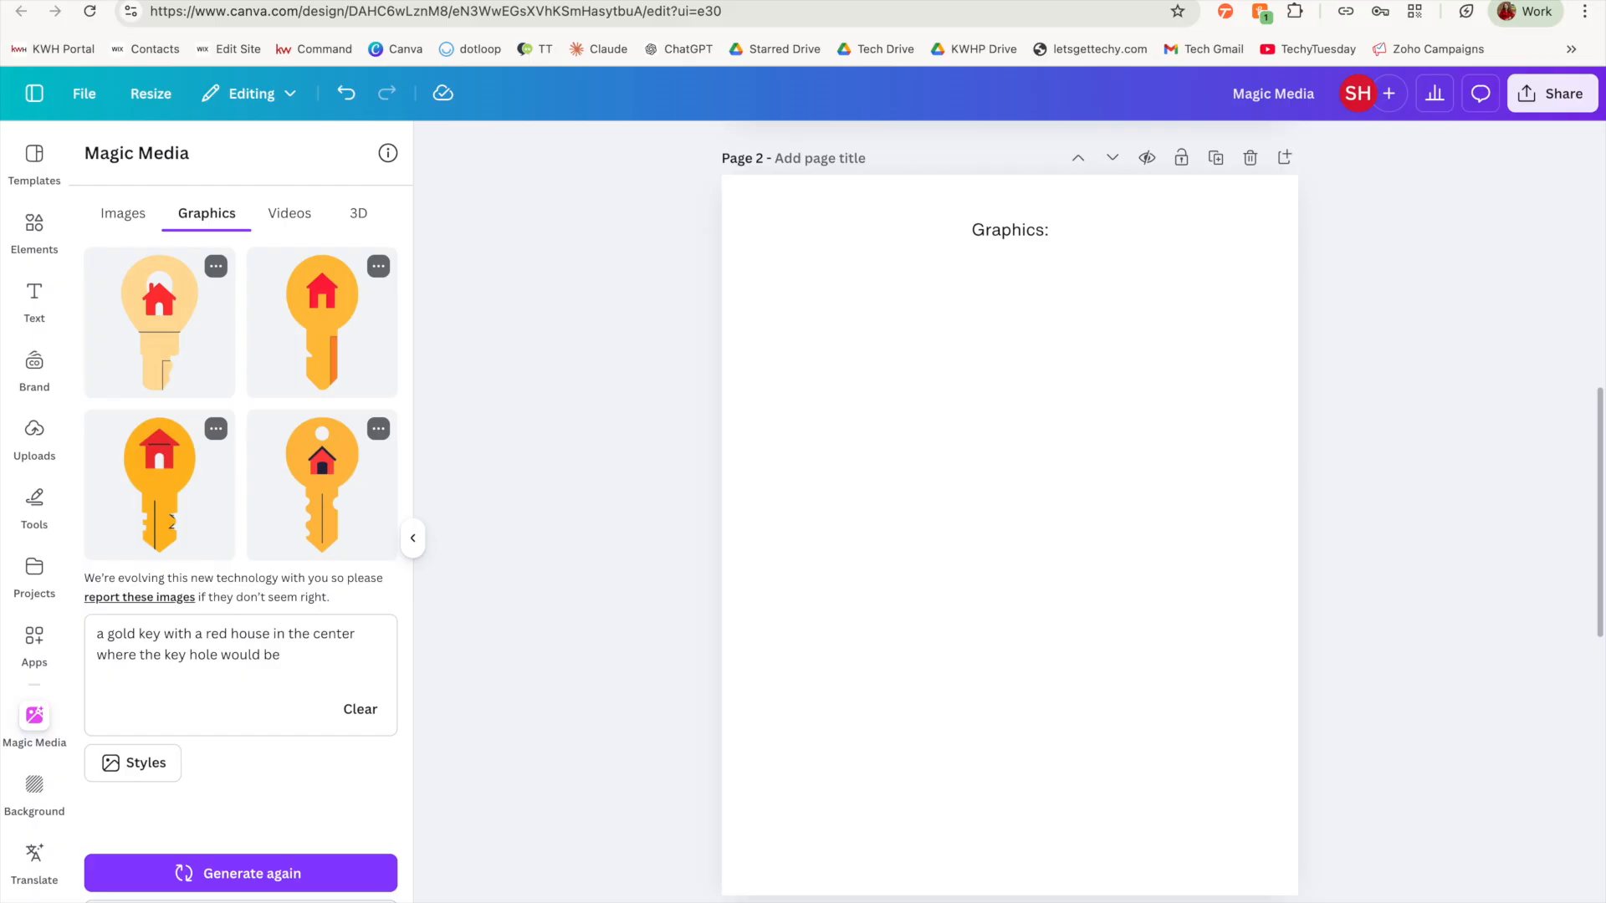
Step: Place the fourth key graphic on page 2 at a reduced size, centered below the Graphics heading
{"action": "left_click", "coordinate": [217, 267]}
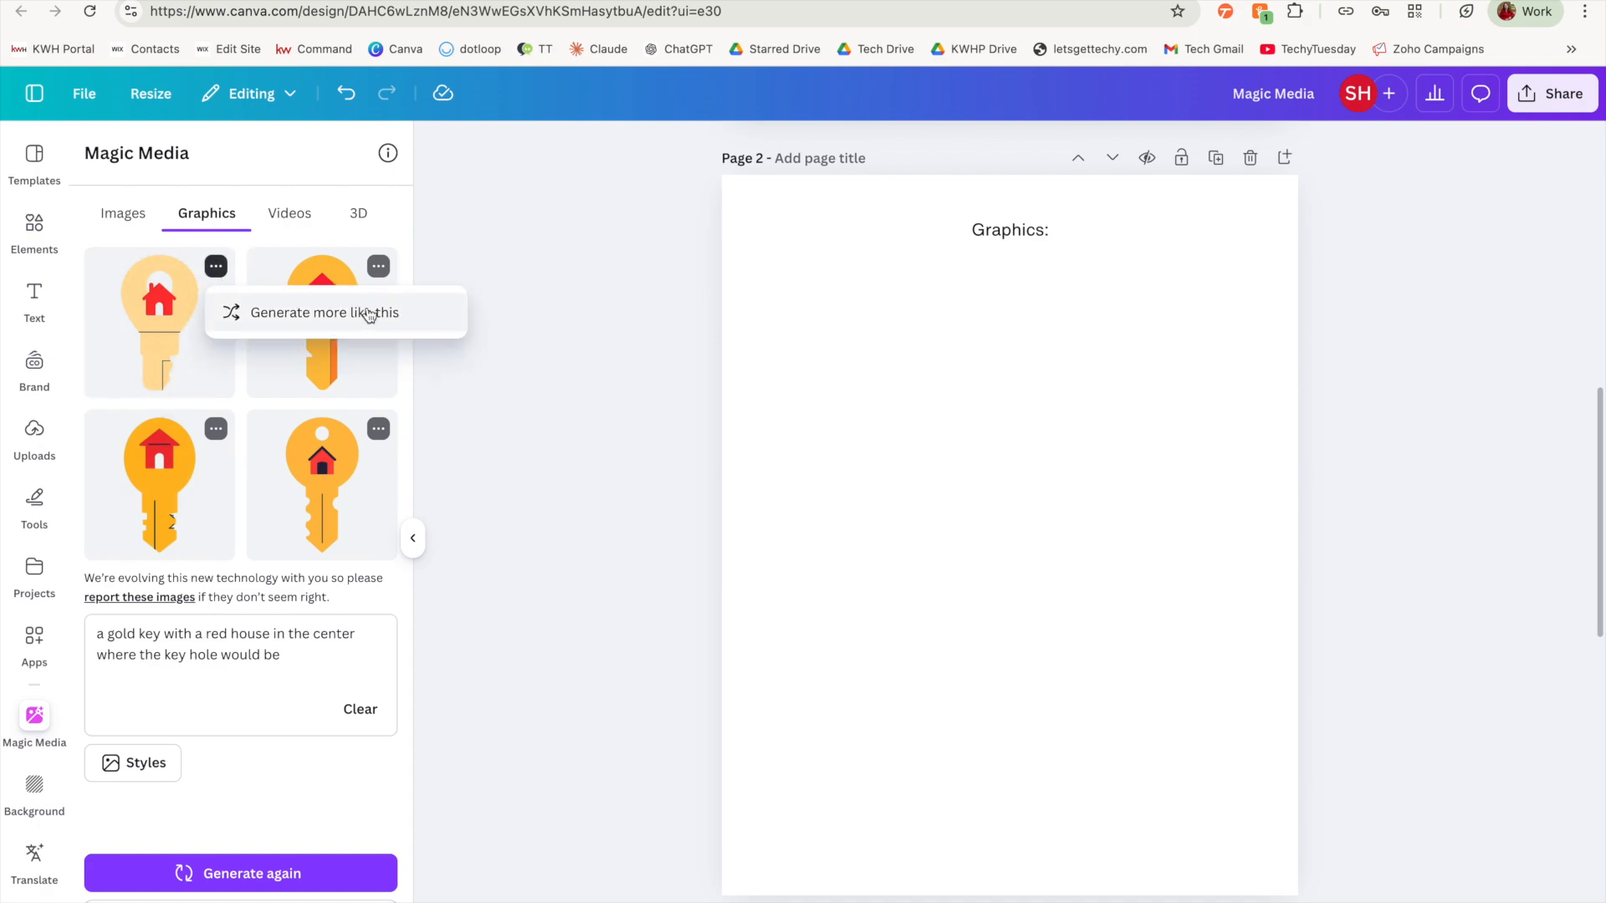
{"action": "left_click", "coordinate": [286, 610]}
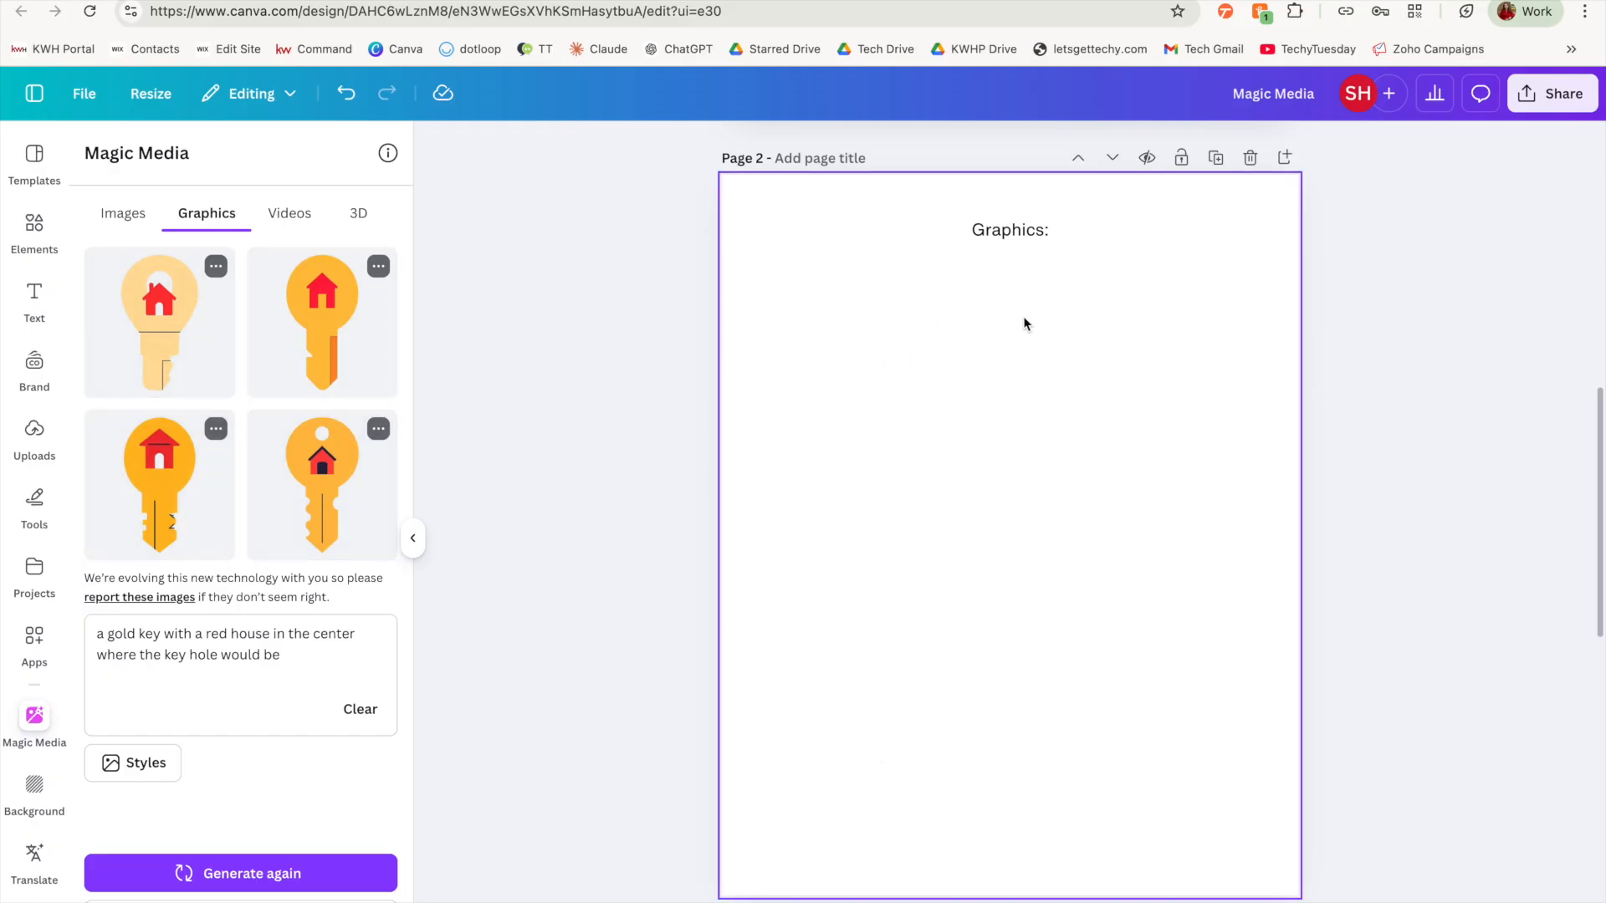
{"action": "left_click", "coordinate": [322, 481]}
{"action": "left_click_drag", "start_coordinate": [1113, 342], "coordinate": [833, 510]}
{"action": "left_click_drag", "start_coordinate": [844, 595], "coordinate": [1017, 365]}
Step: Generate graphics of "santa claus cartoon holding a just sold sign" and place the second result in the lower-left part of page 2
{"action": "triple_click", "coordinate": [287, 656]}
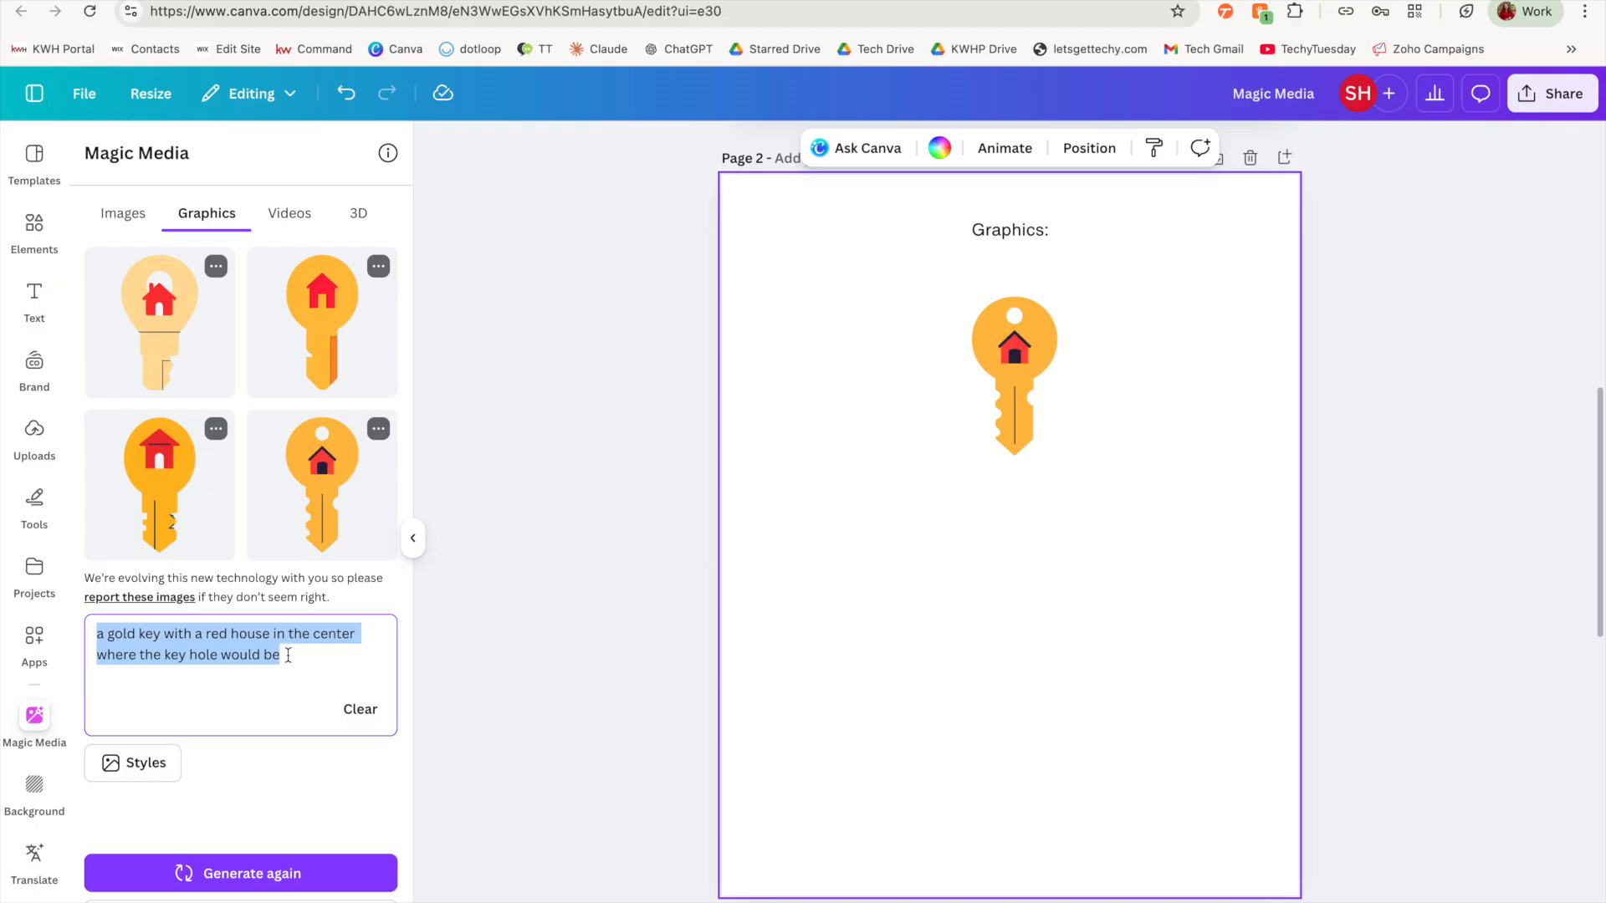
{"action": "type", "text": "santa claus cartoon holding a just sold sign"}
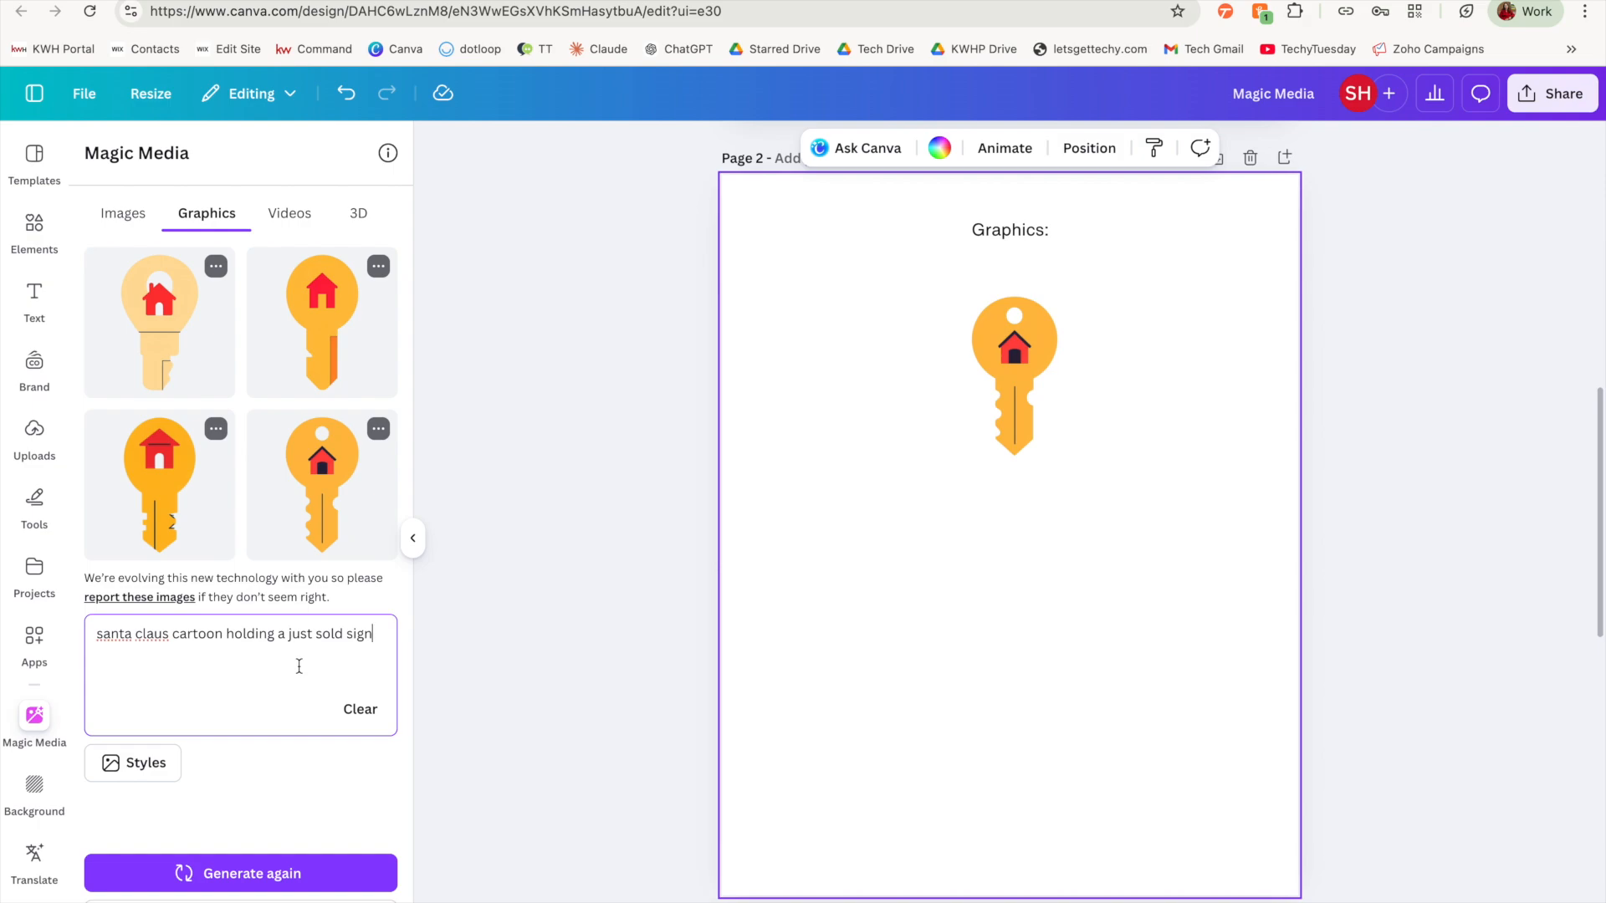
{"action": "left_click", "coordinate": [315, 872]}
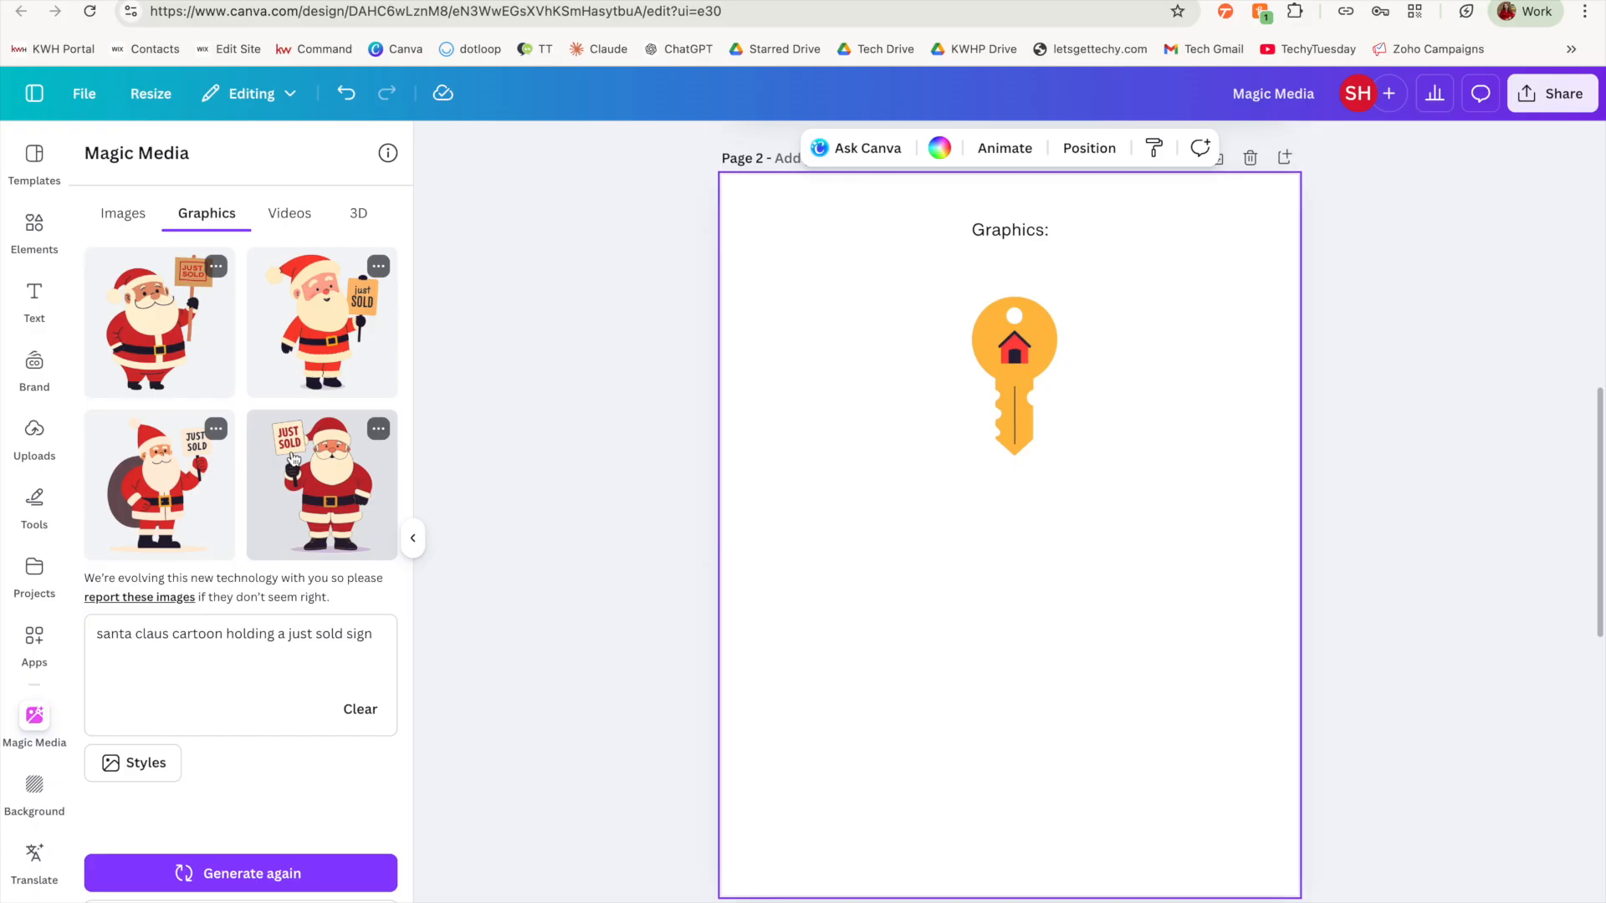
{"action": "left_click", "coordinate": [301, 358]}
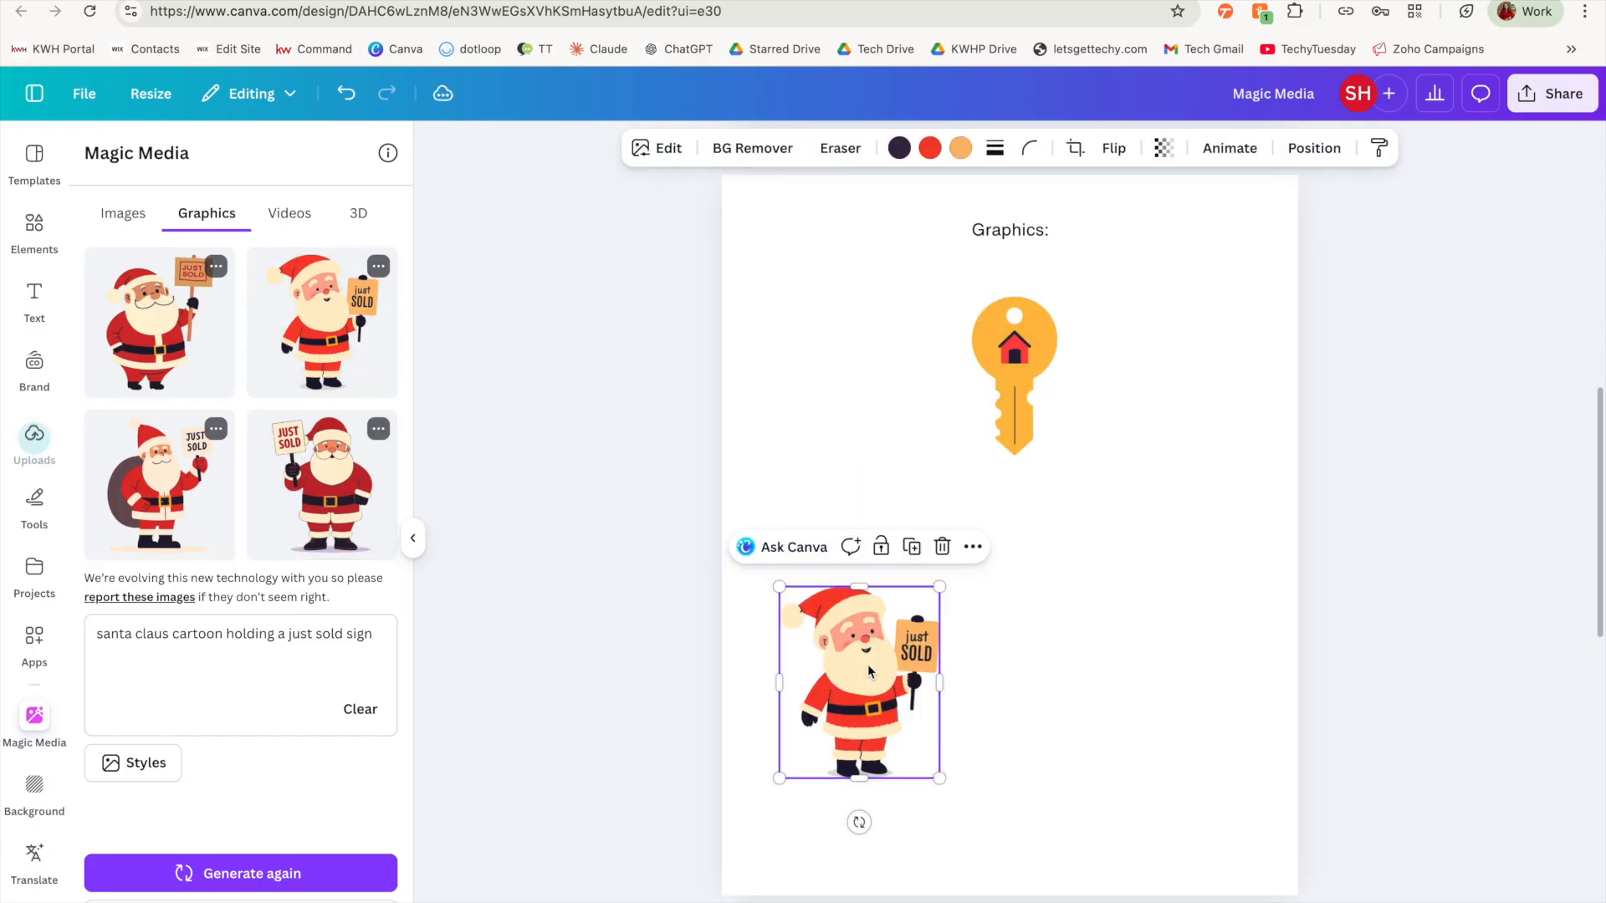
{"action": "left_click", "coordinate": [1047, 655]}
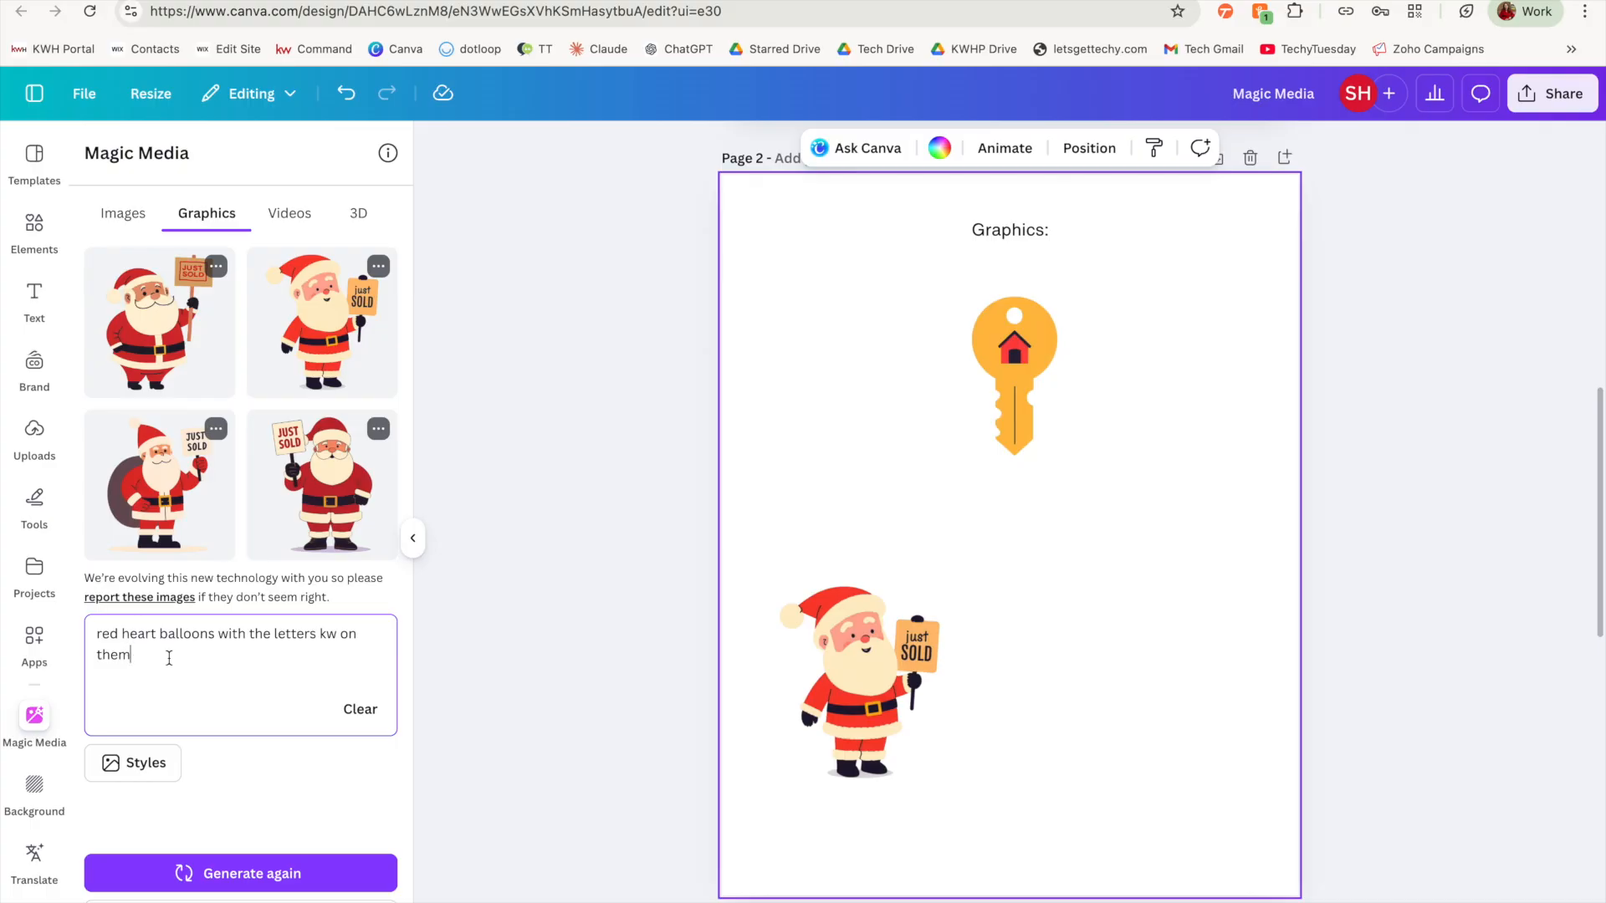
Step: Generate graphics of "red heart balloons with the letters kw on them" and place the third result, reduced, across from the Santa on page 2
{"action": "left_click", "coordinate": [331, 878]}
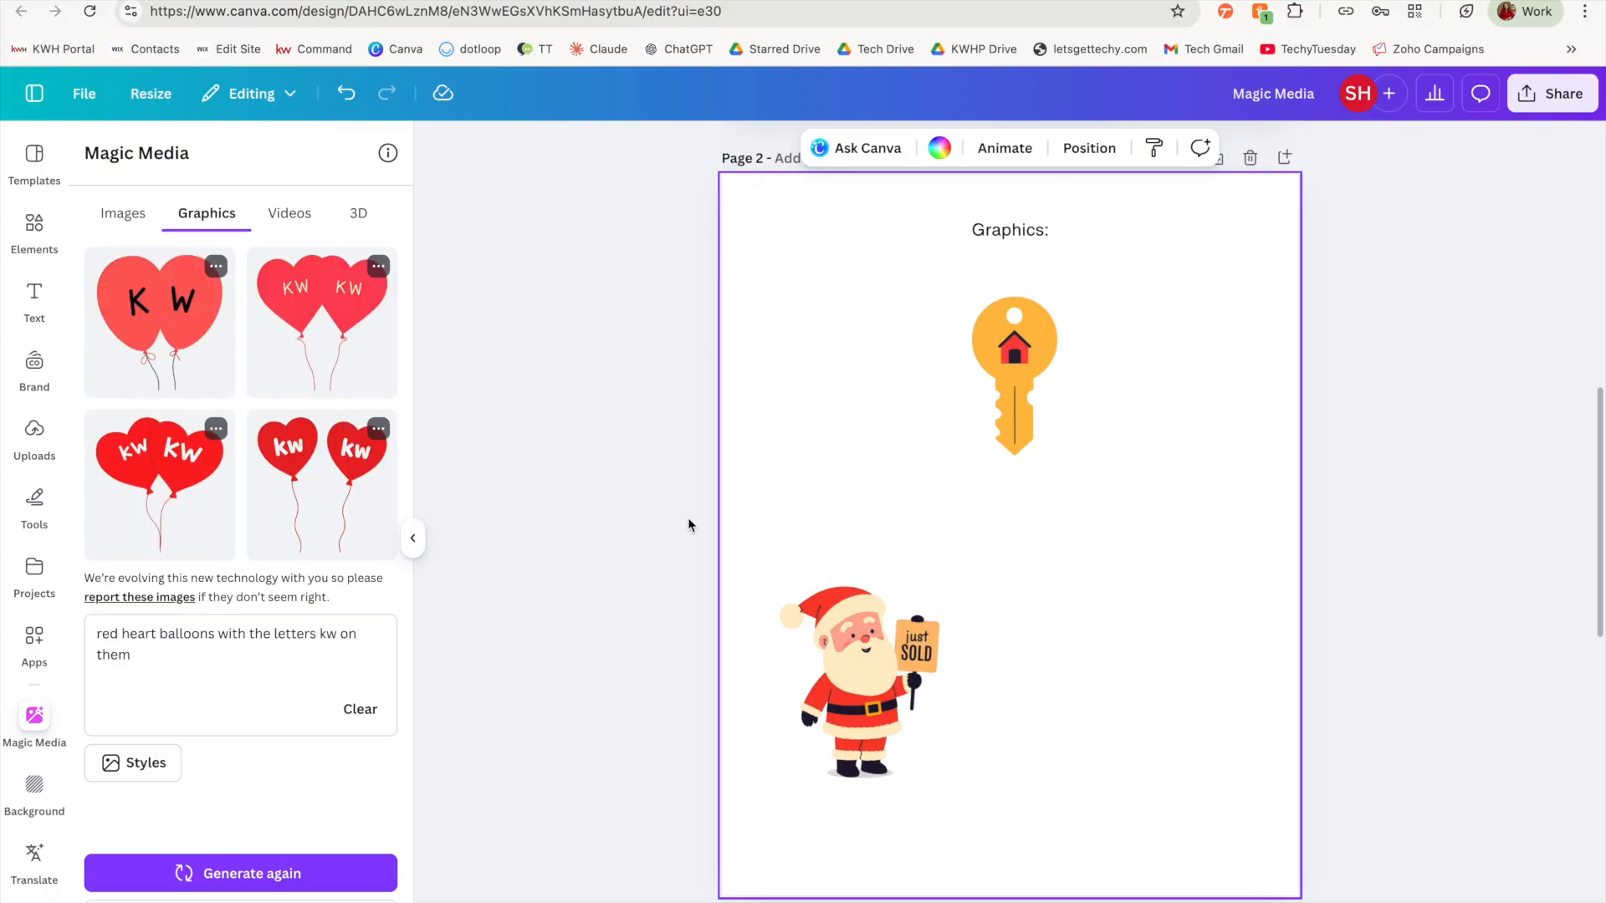
{"action": "left_click", "coordinate": [147, 505]}
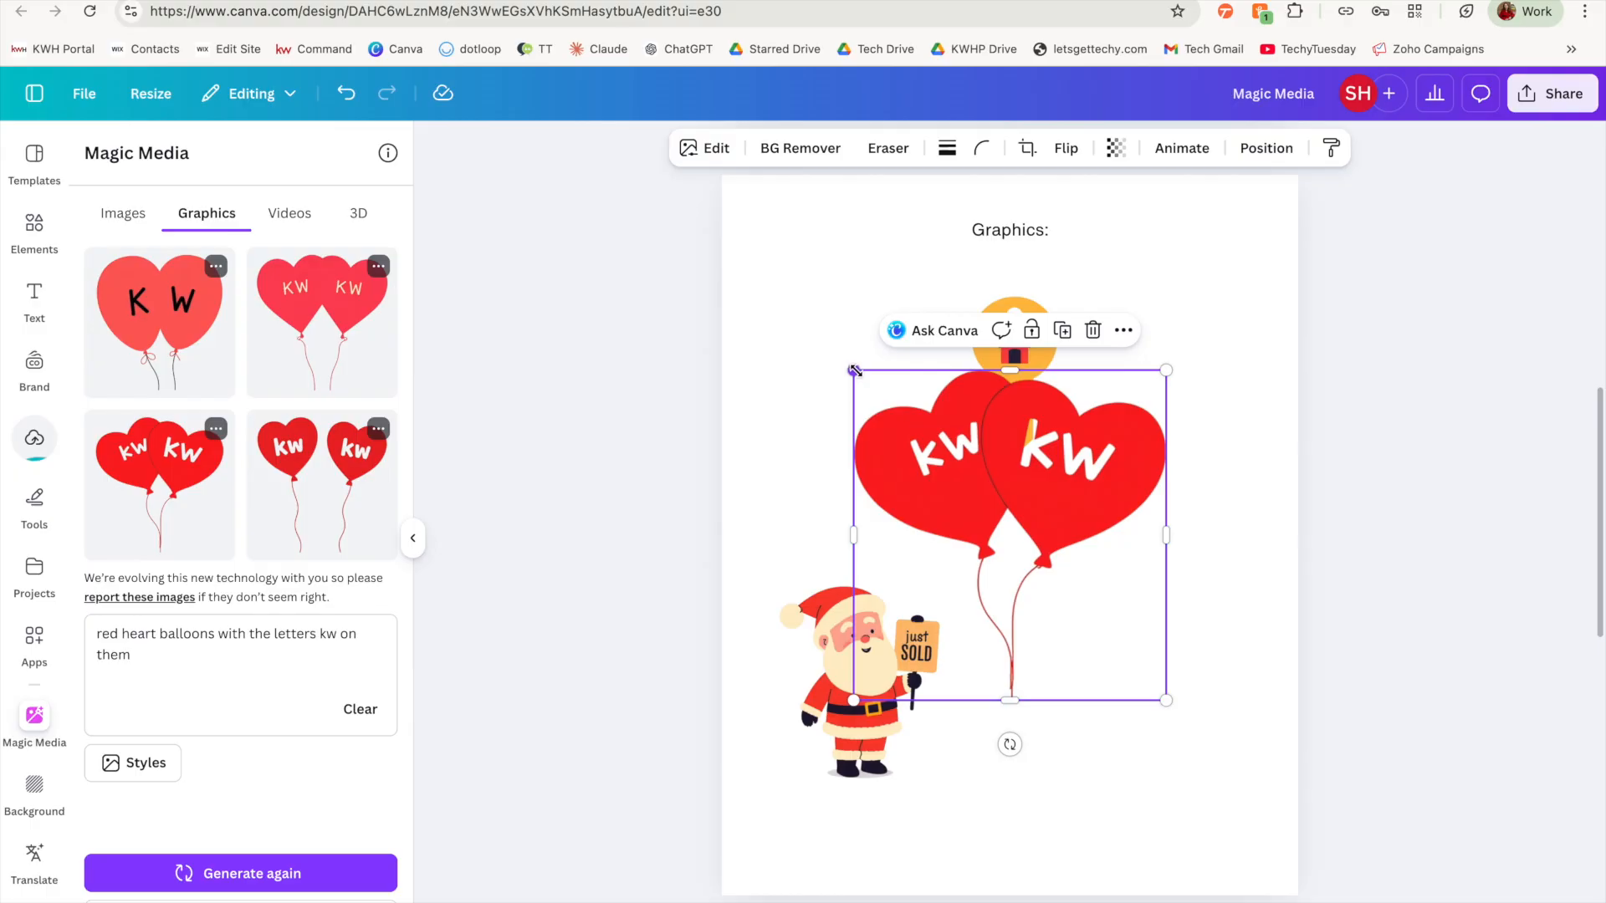
{"action": "left_click_drag", "start_coordinate": [856, 372], "coordinate": [1013, 540]}
{"action": "left_click_drag", "start_coordinate": [1100, 587], "coordinate": [1154, 597]}
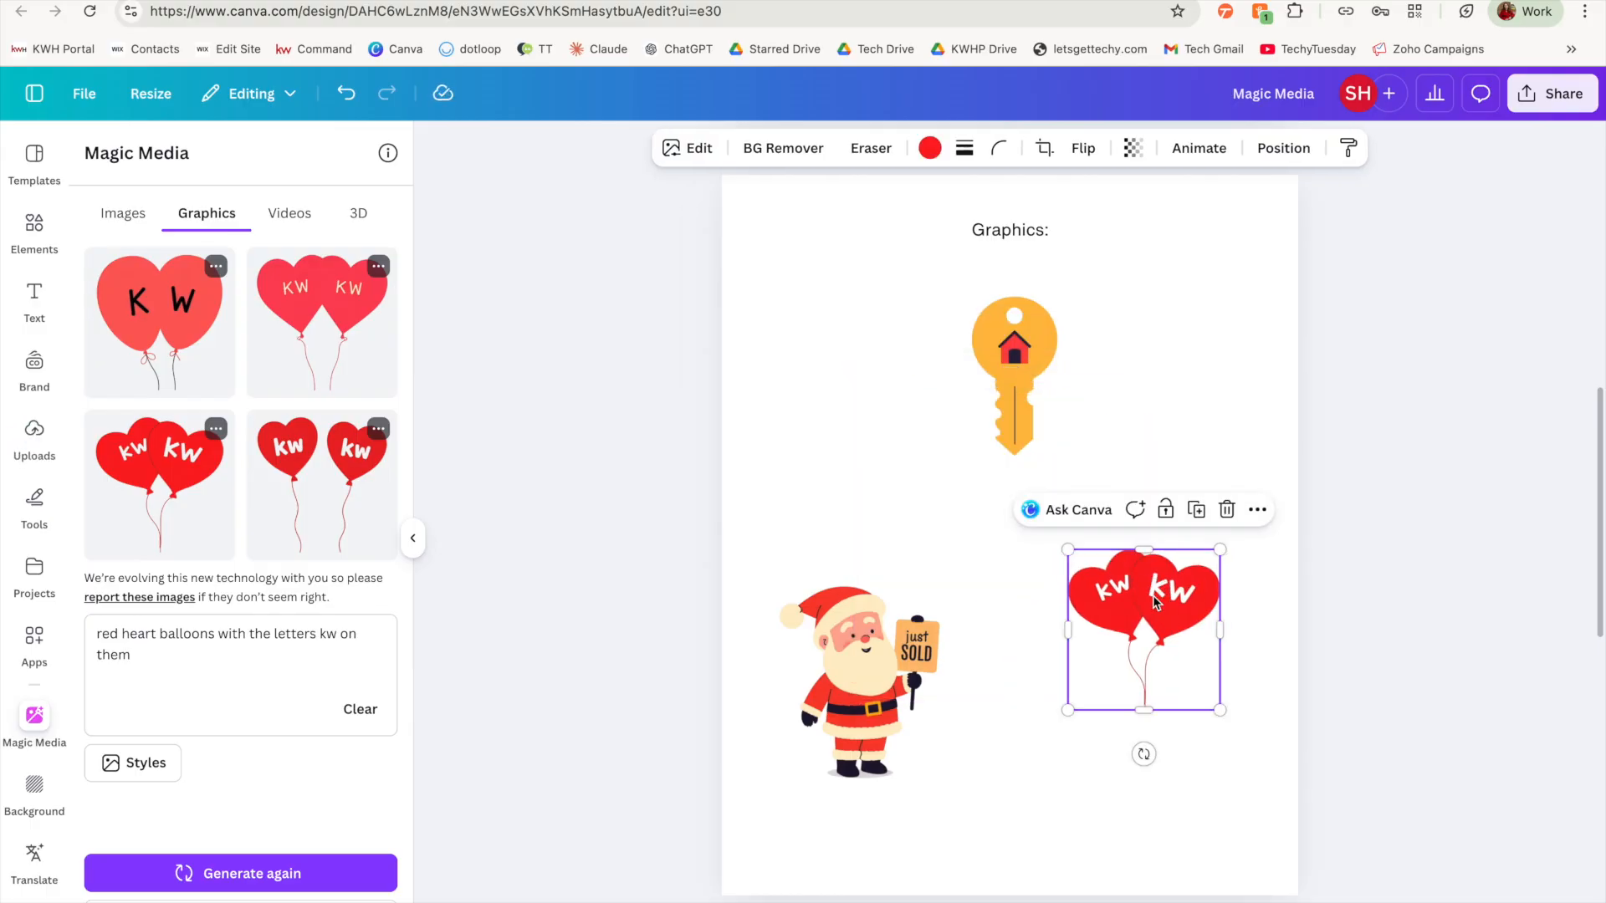
{"action": "left_click", "coordinate": [1207, 811]}
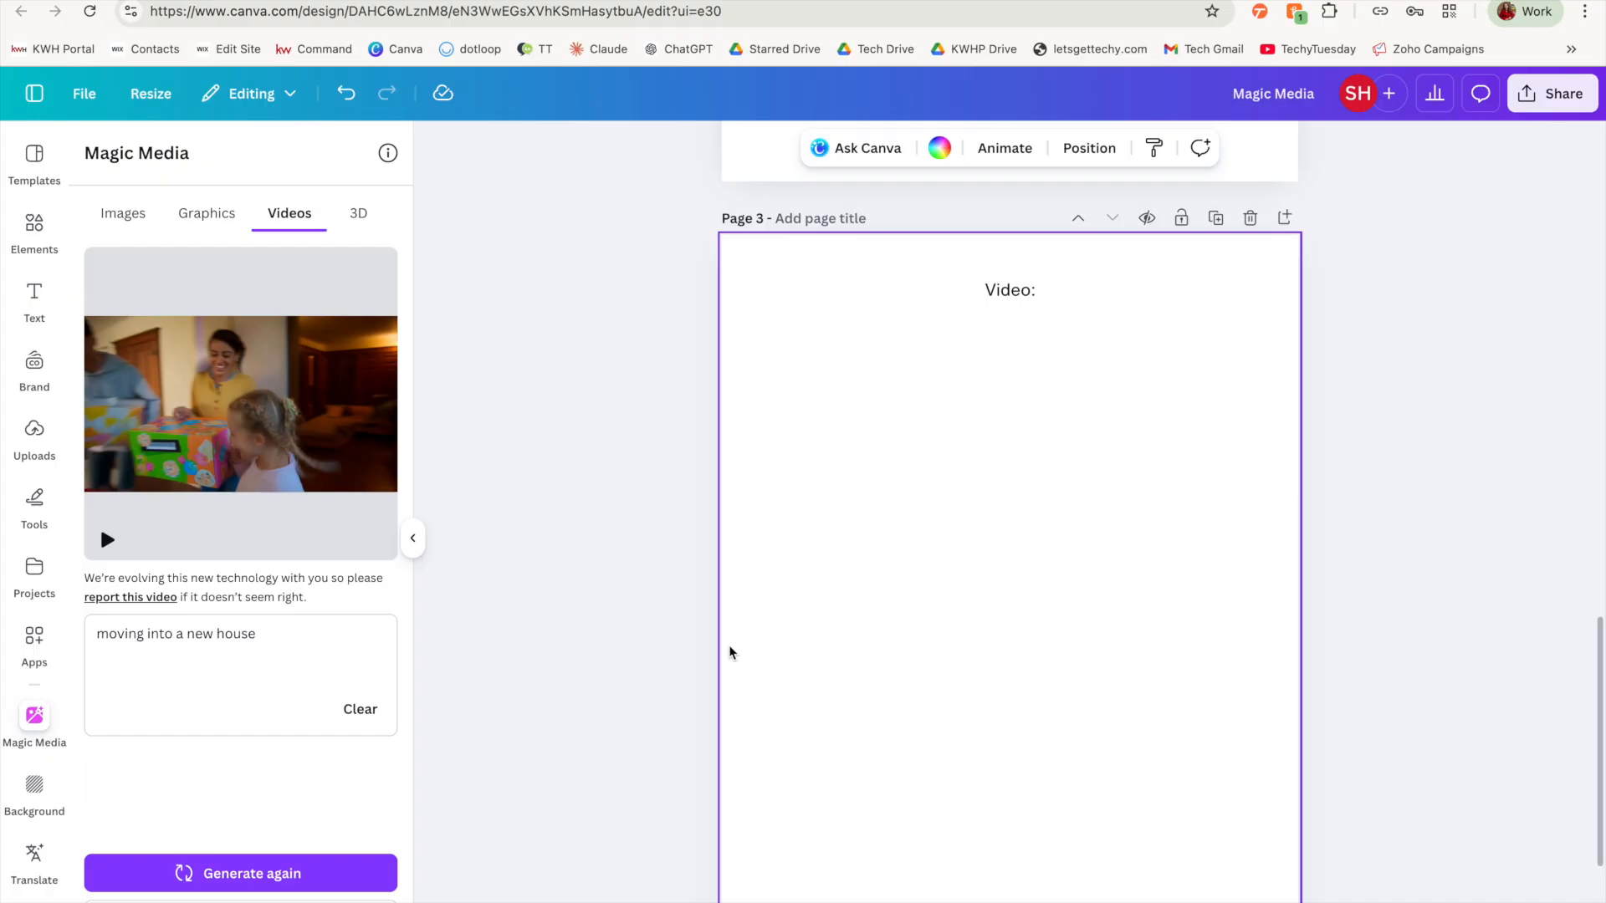
Step: Generate a video of "moving company moving boxes from a moving truck into a new home"
{"action": "mouse_move", "coordinate": [142, 506]}
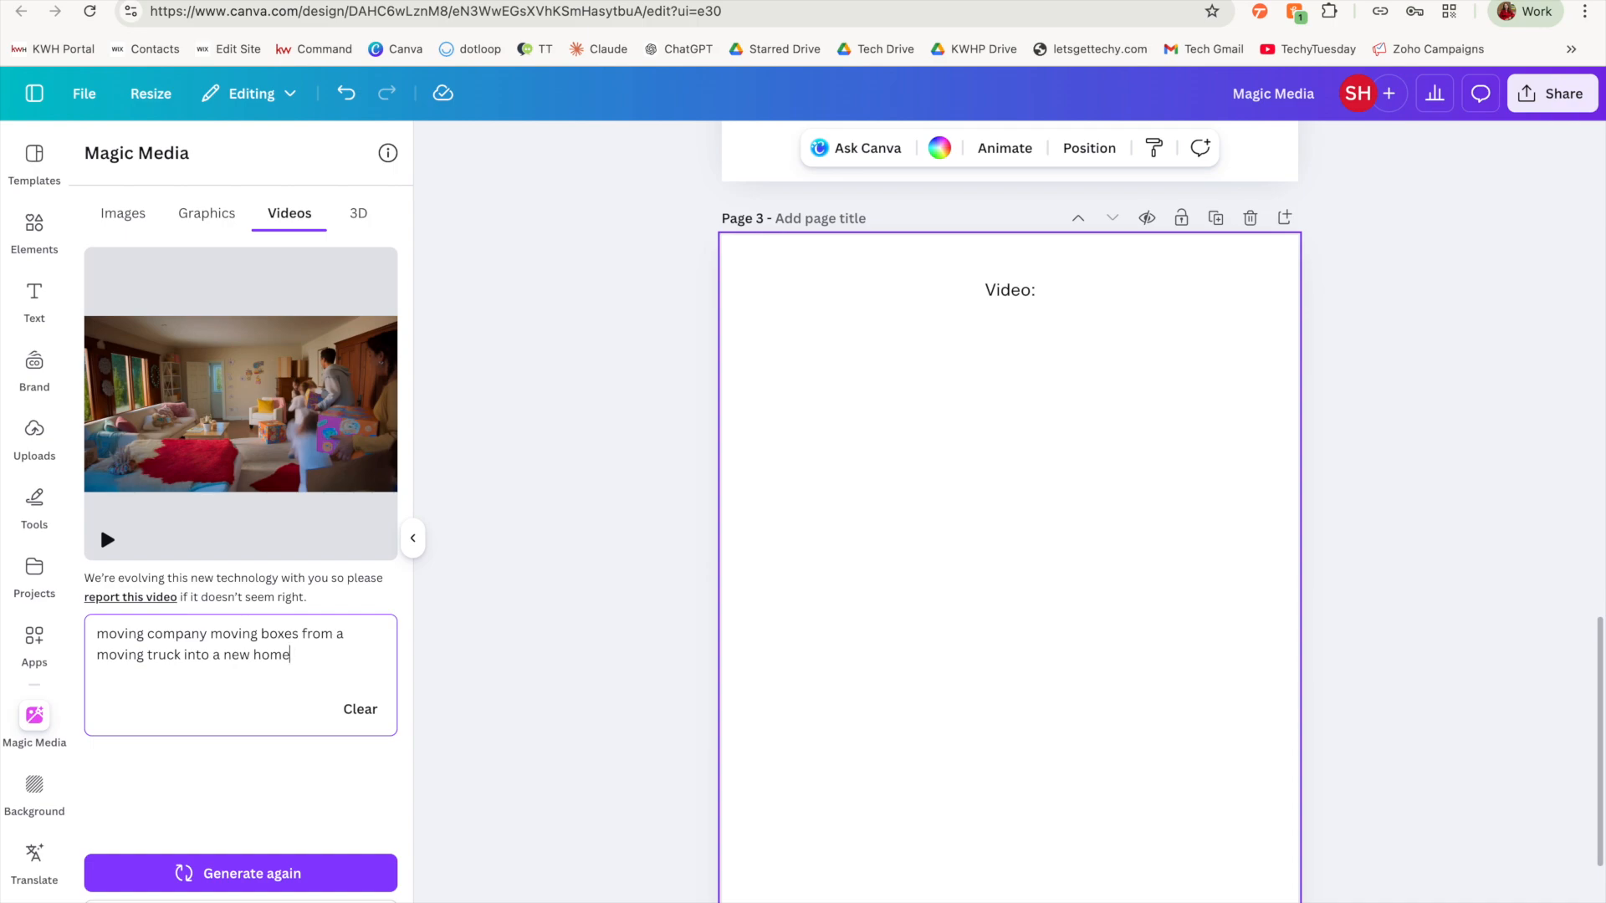
{"action": "left_click", "coordinate": [332, 874]}
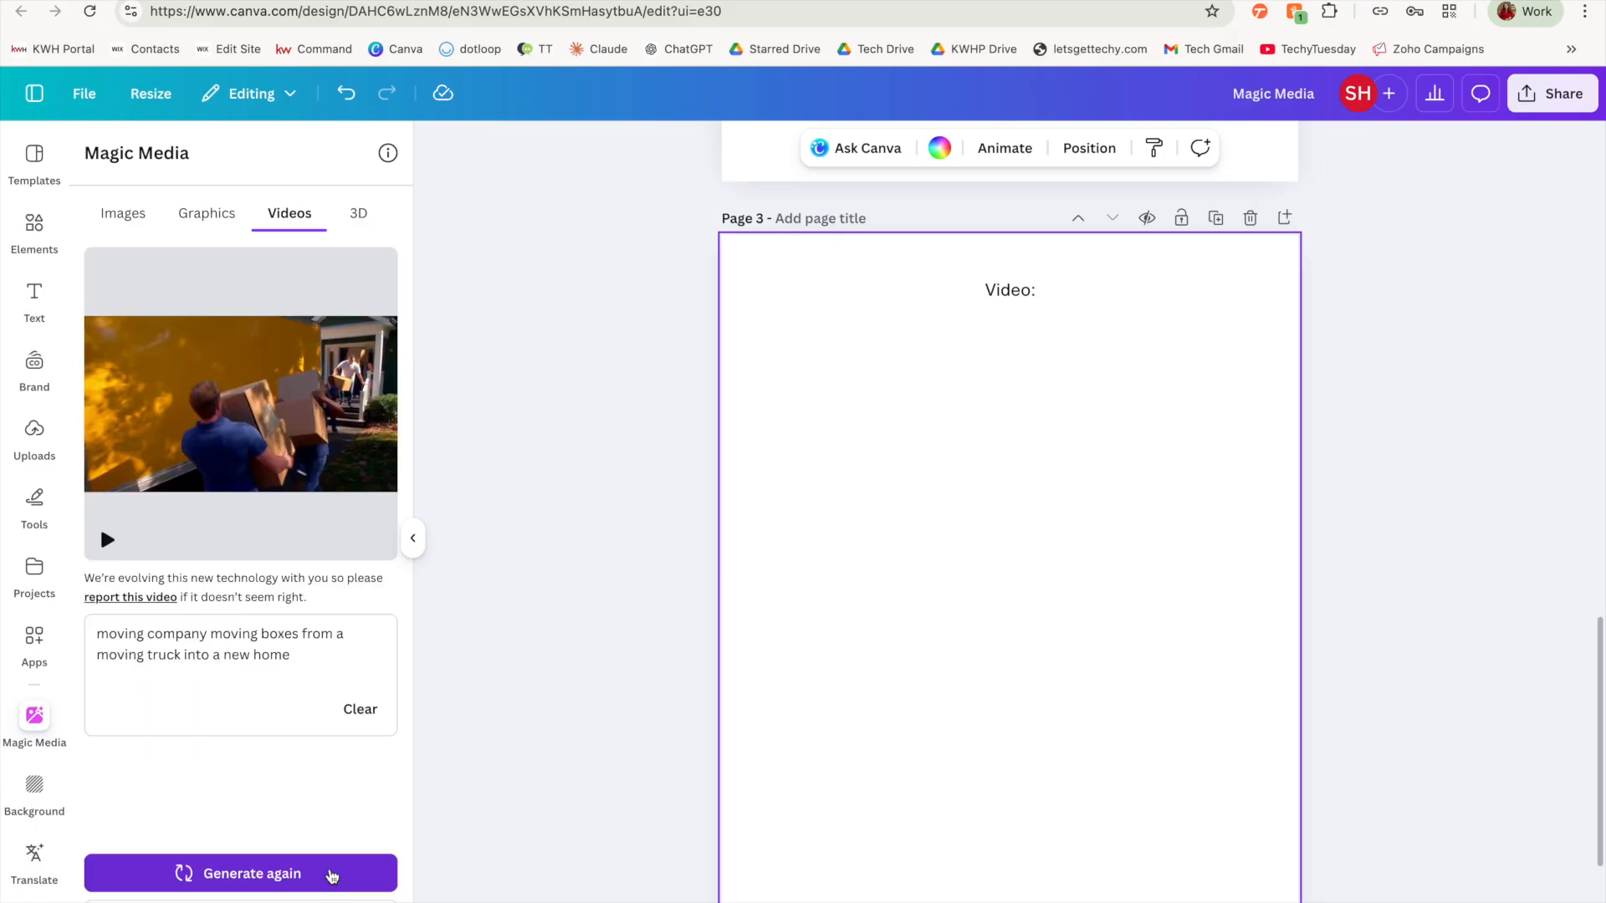
Step: Generate a video of "an overview flyover of a neighborhood showing multiple streets of houses in golden hour" and place it on page 3
{"action": "mouse_move", "coordinate": [265, 498]}
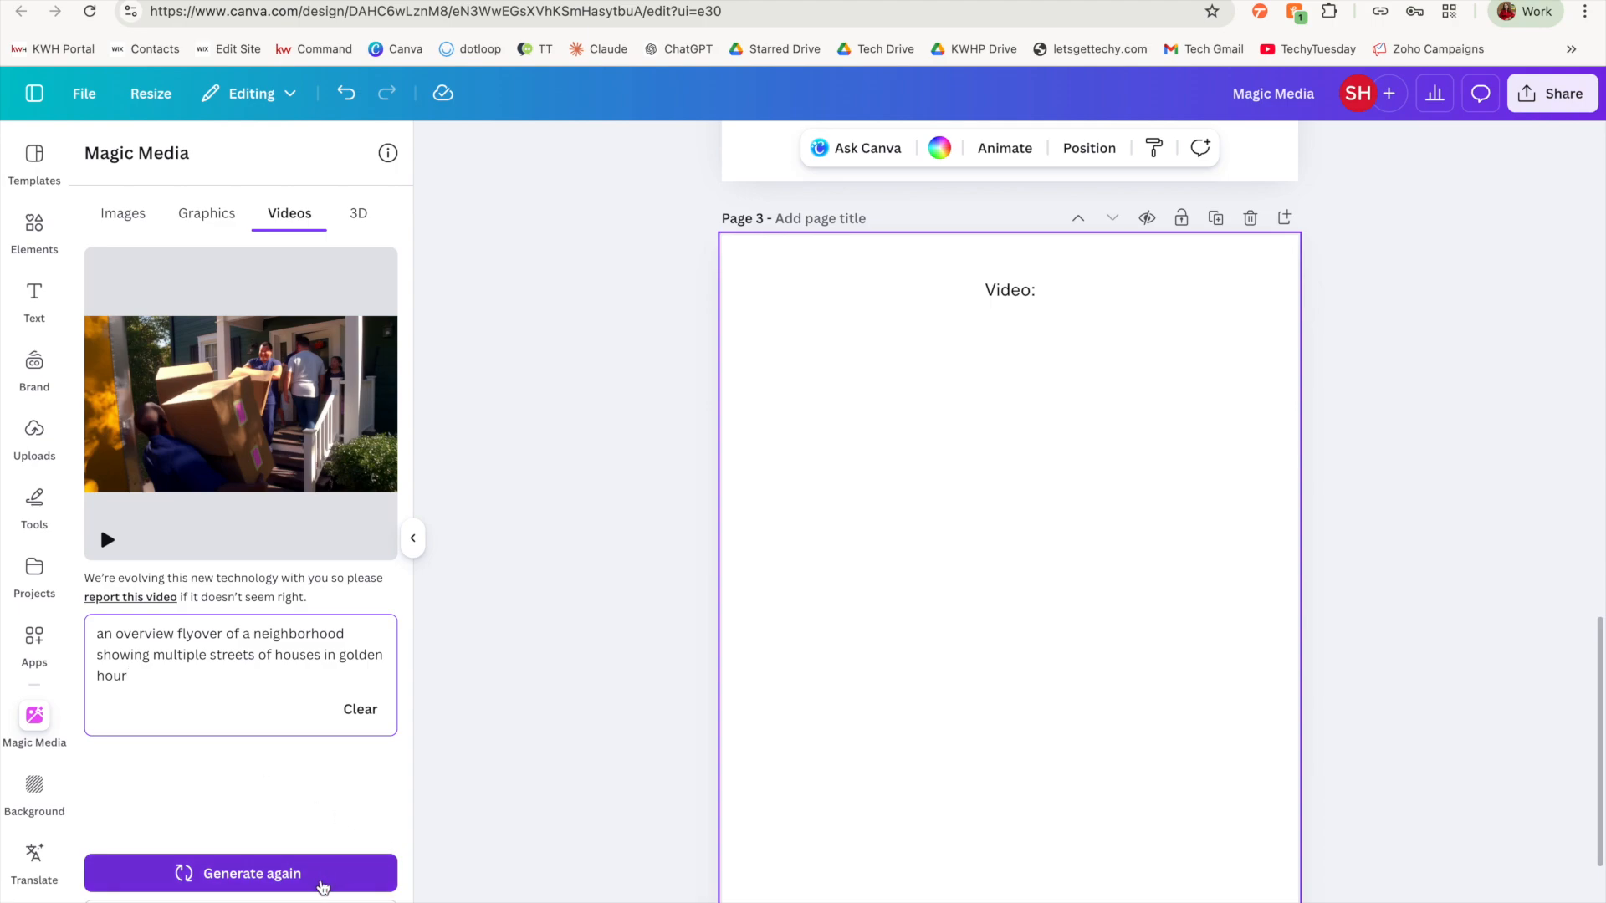
{"action": "left_click", "coordinate": [321, 878]}
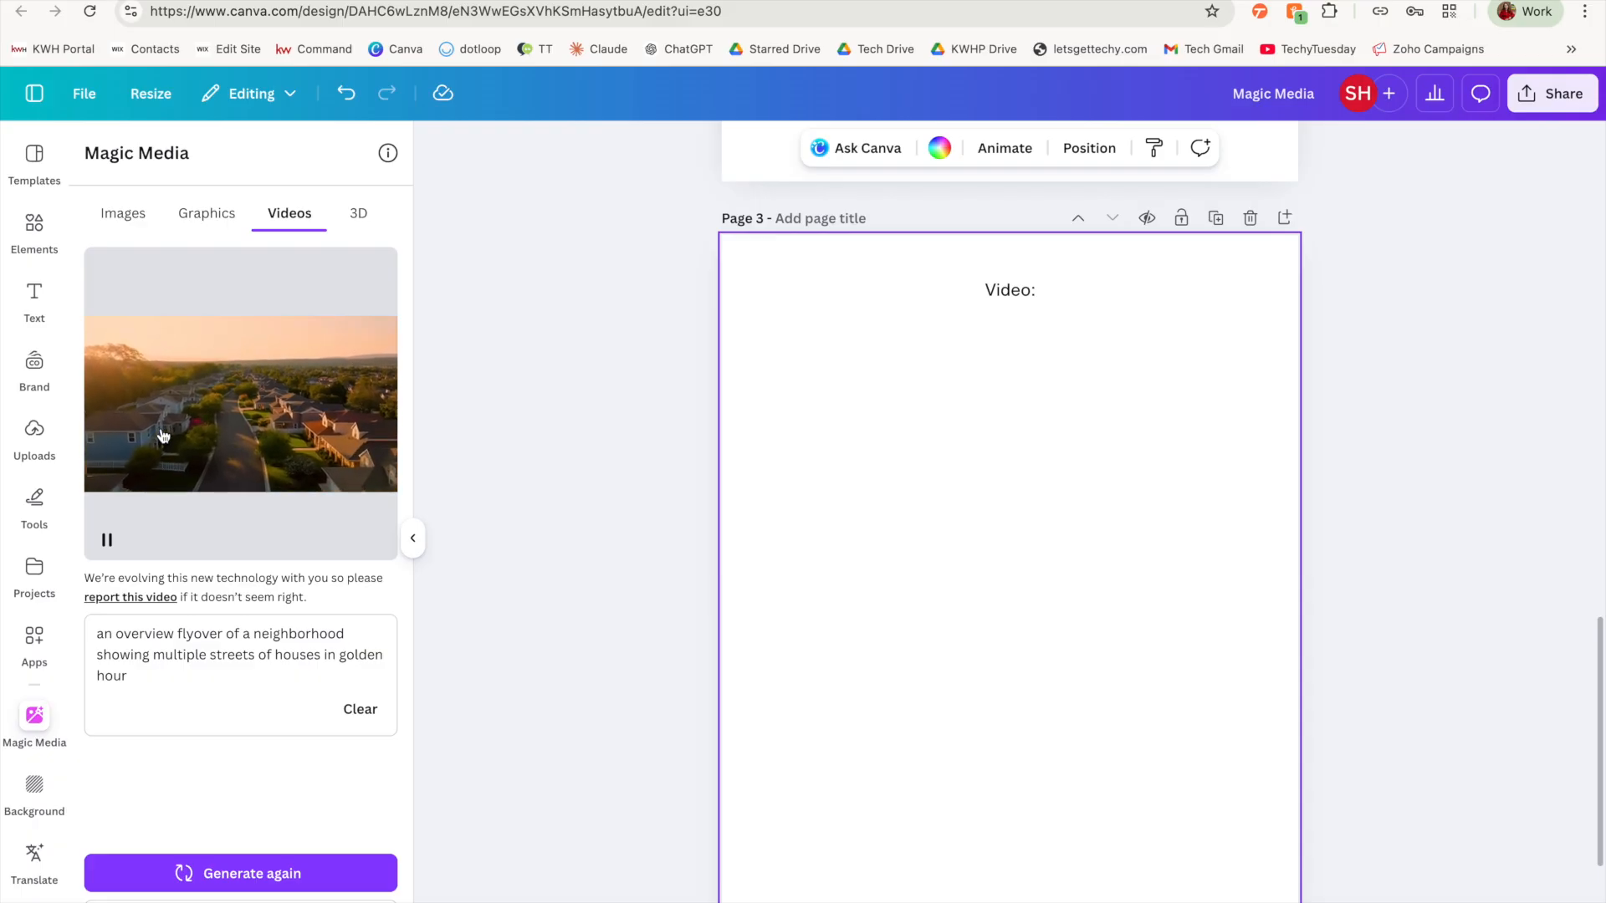
{"action": "left_click", "coordinate": [226, 448]}
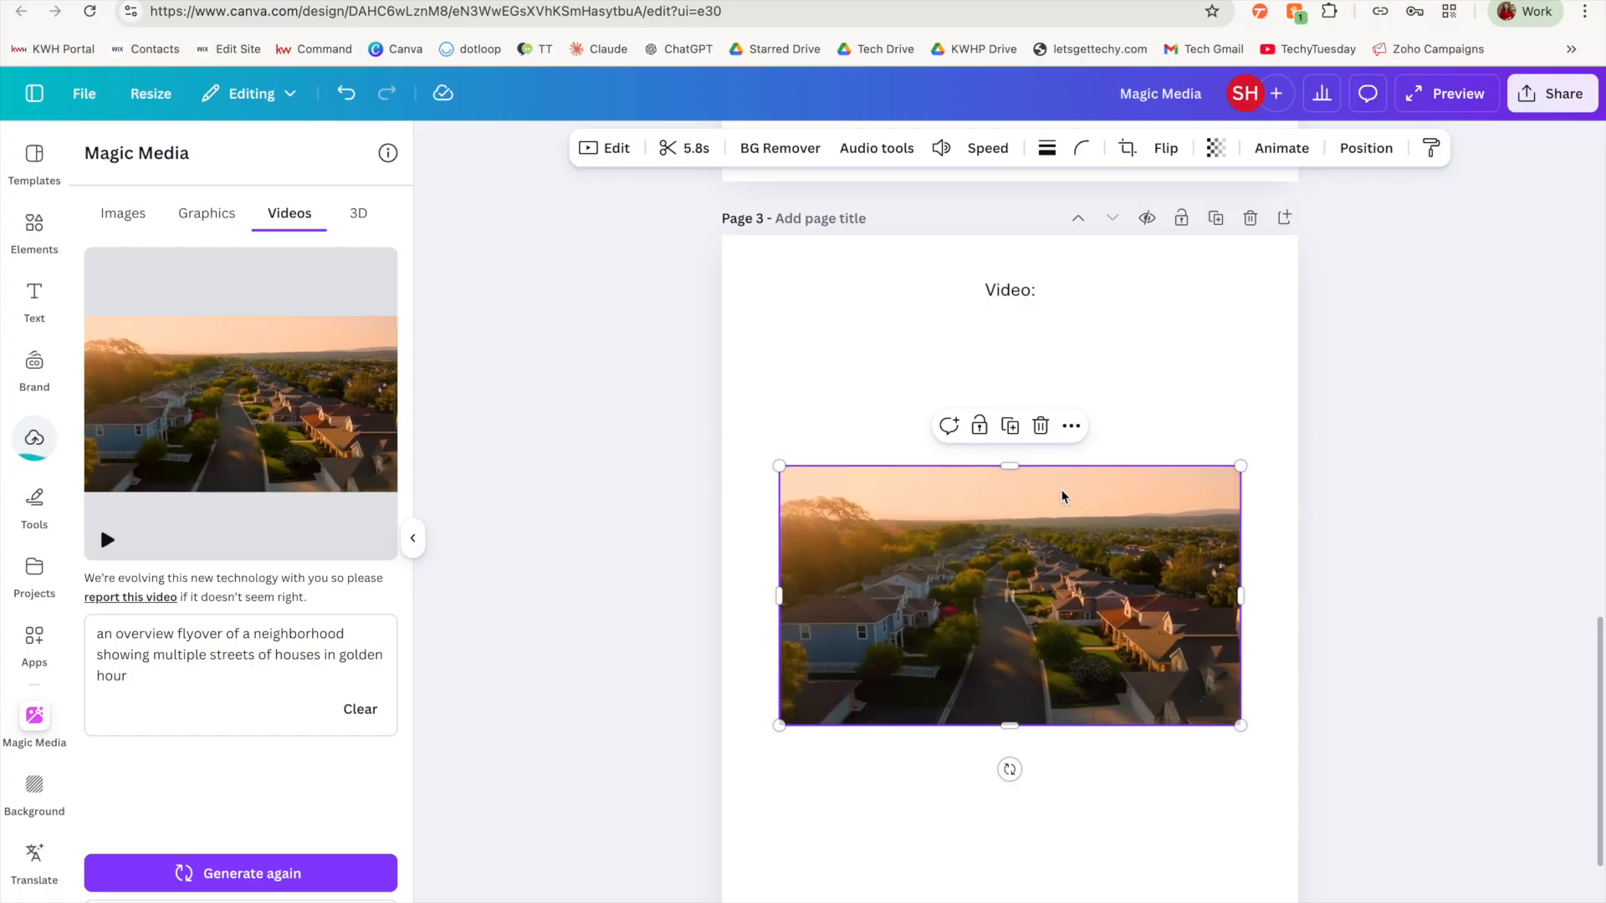
{"action": "left_click", "coordinate": [1479, 326]}
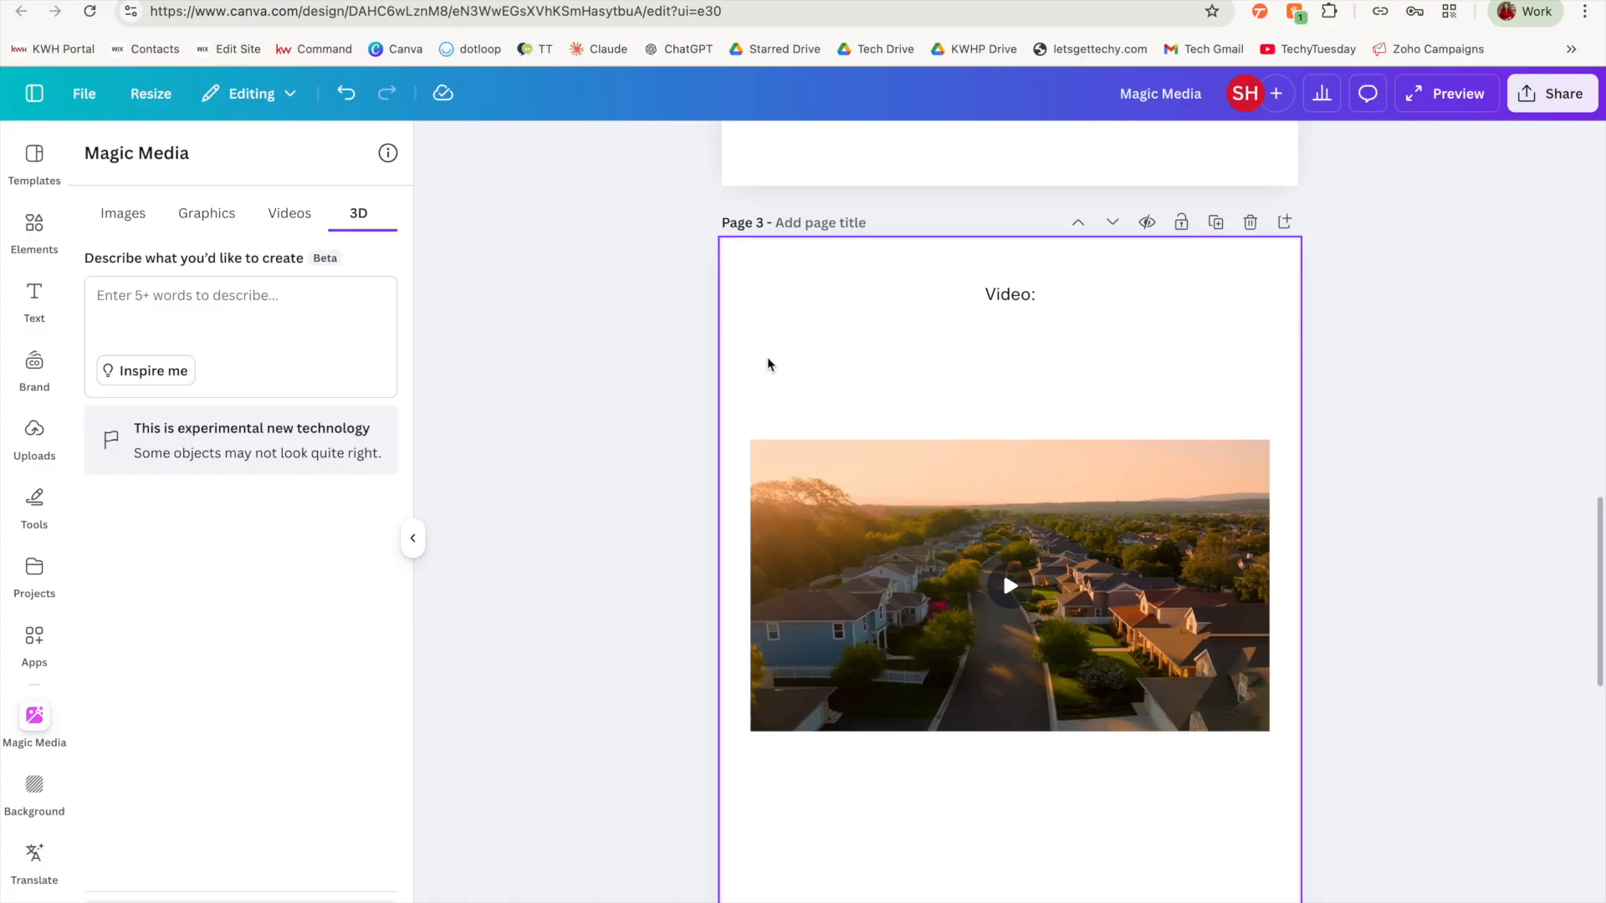
Step: Generate a 3D object for page 4 from the suggested prompt "A gift box with a folded paper ribbon on top"
{"action": "scroll", "coordinate": [767, 362], "scroll_direction": "down", "scroll_amount": 10}
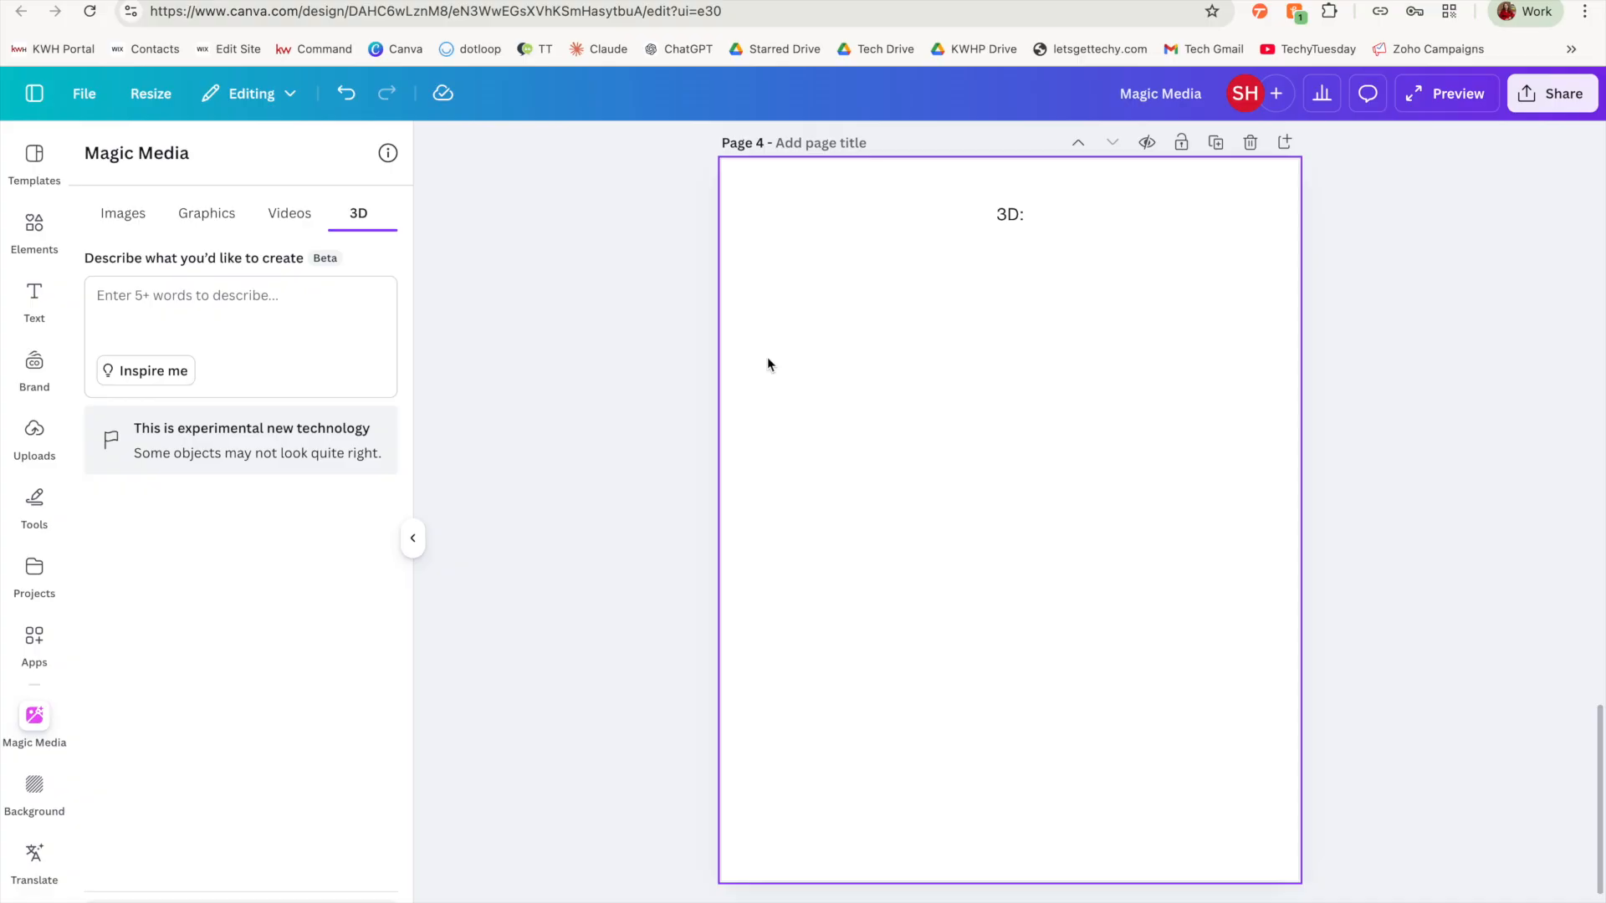
{"action": "left_click", "coordinate": [339, 289]}
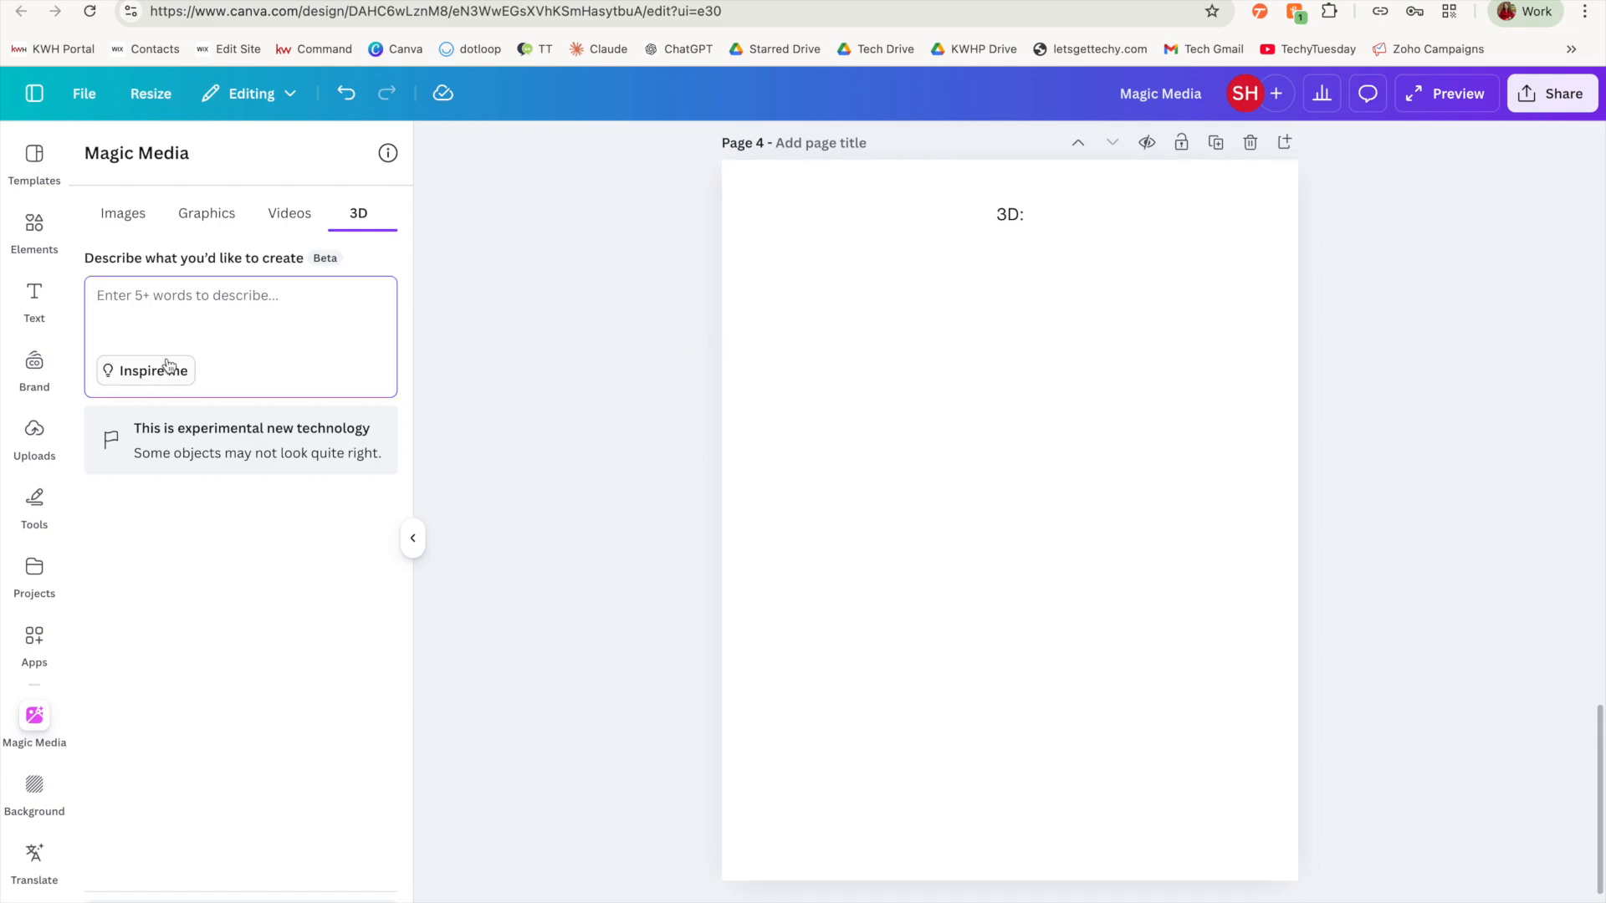
{"action": "left_click", "coordinate": [138, 371]}
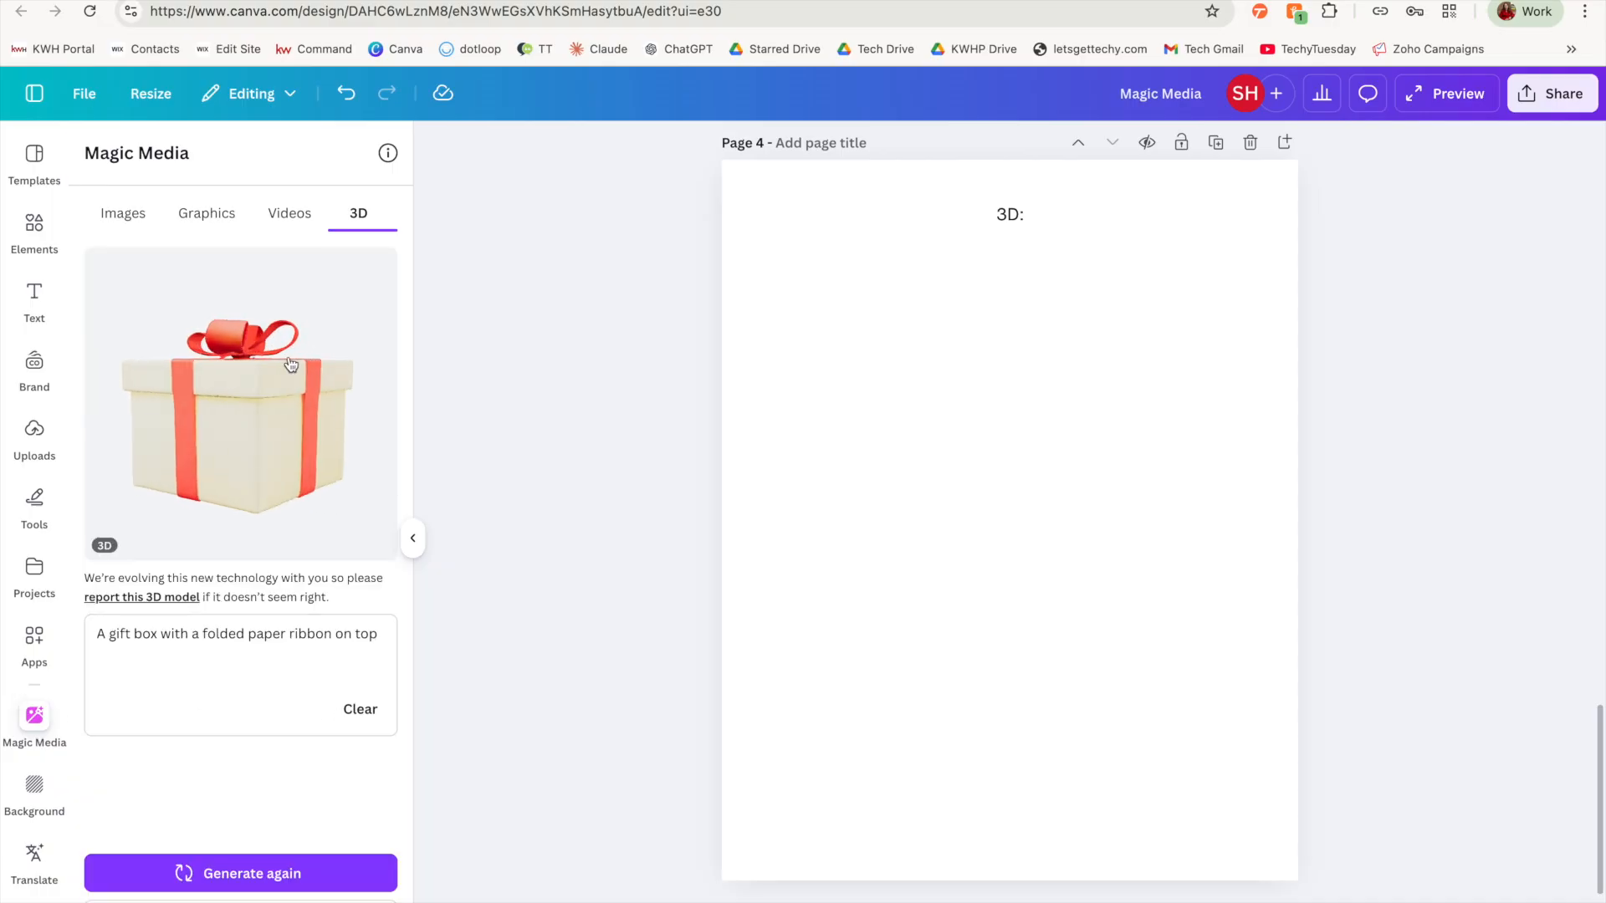
Step: Place the 3D gift box on page 4, rotated so a corner faces forward from slightly above and reduced below the 3D heading
{"action": "left_click", "coordinate": [245, 413]}
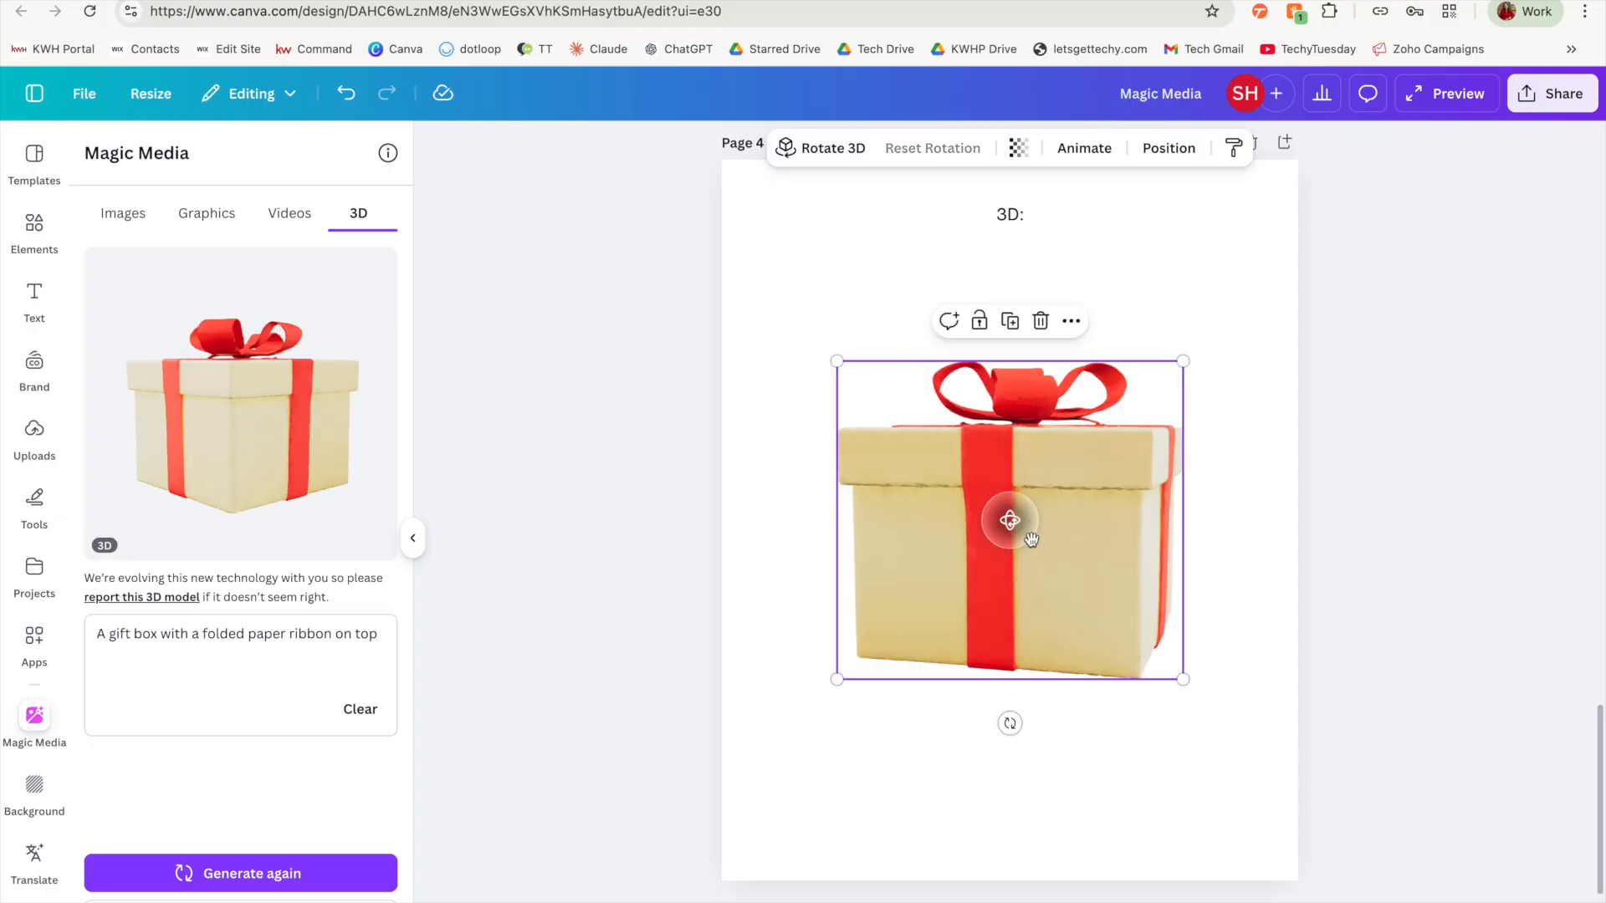
{"action": "left_click_drag", "start_coordinate": [1012, 524], "coordinate": [960, 550]}
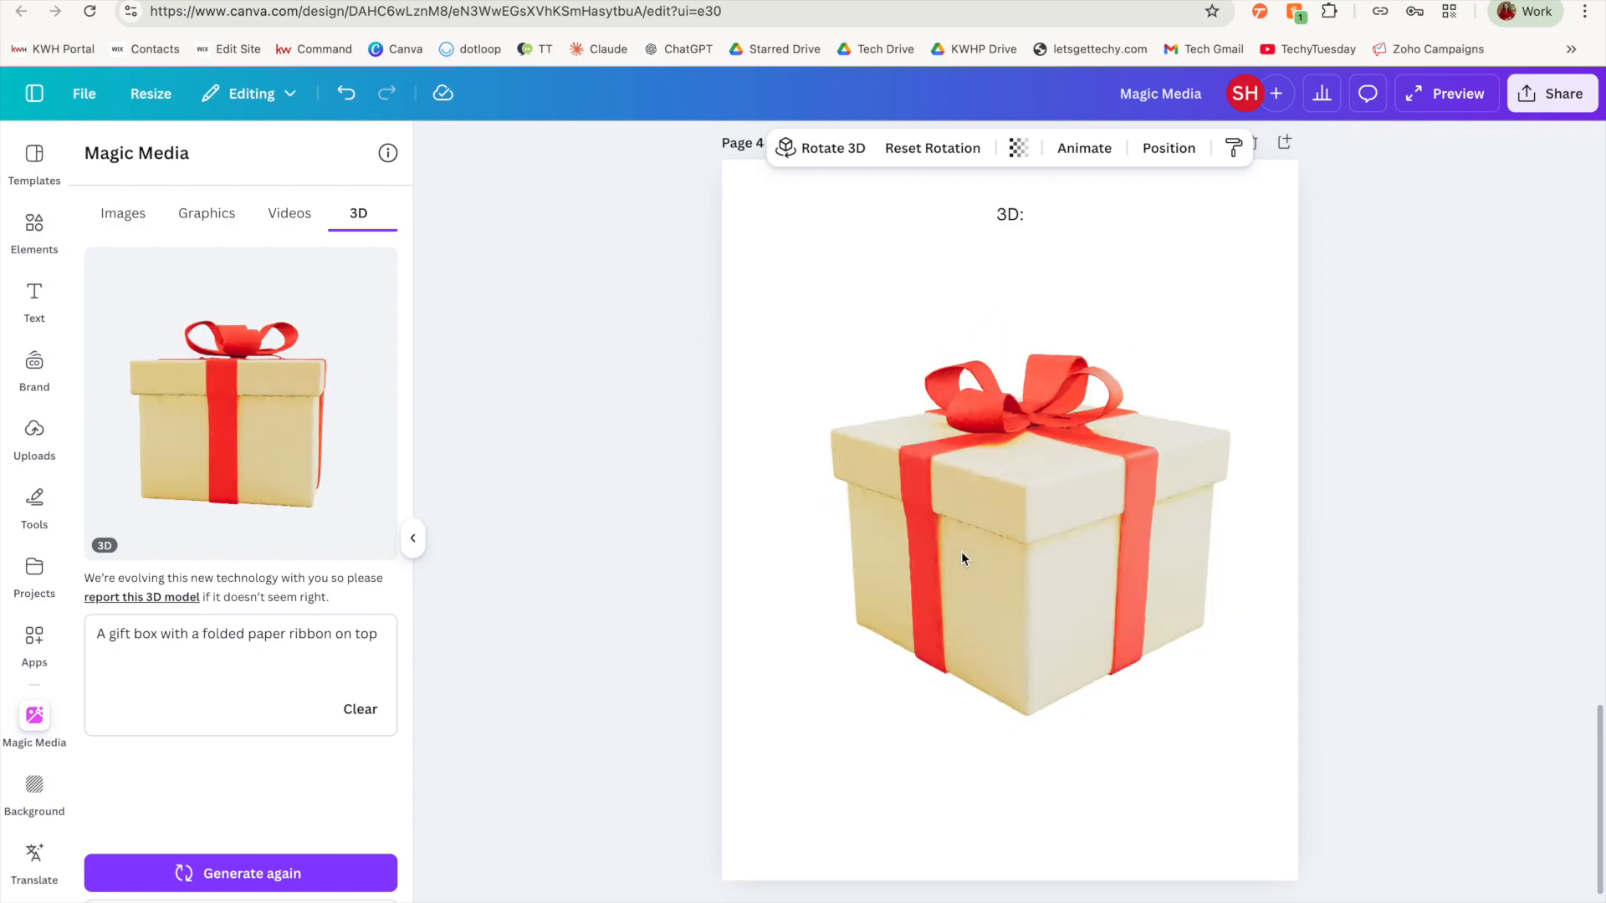
{"action": "left_click_drag", "start_coordinate": [830, 716], "coordinate": [1072, 490]}
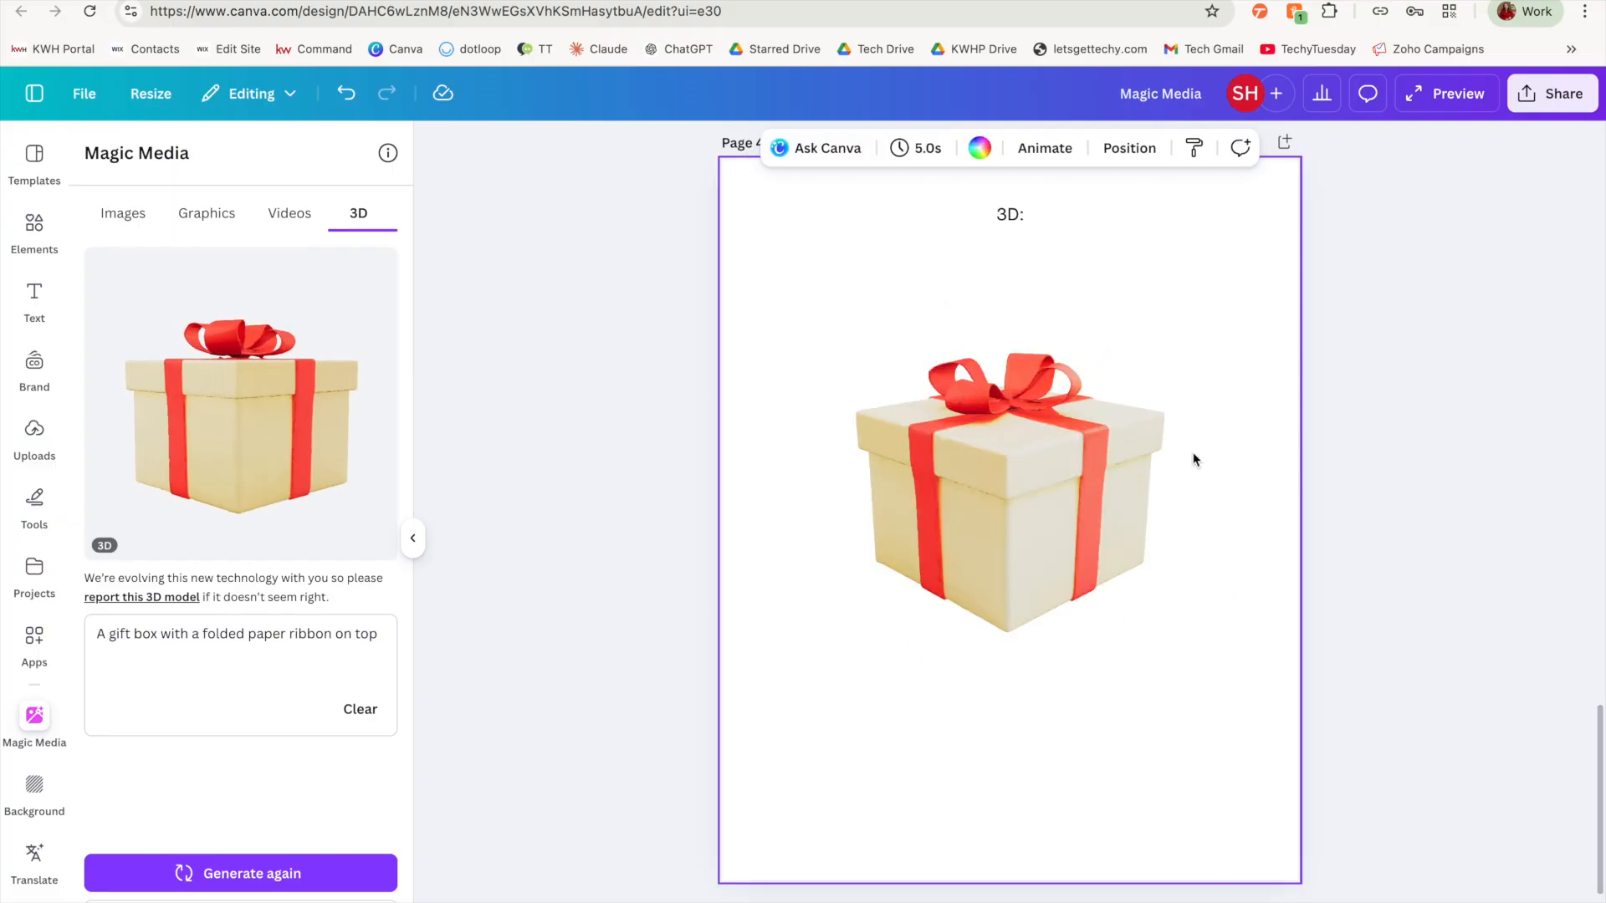